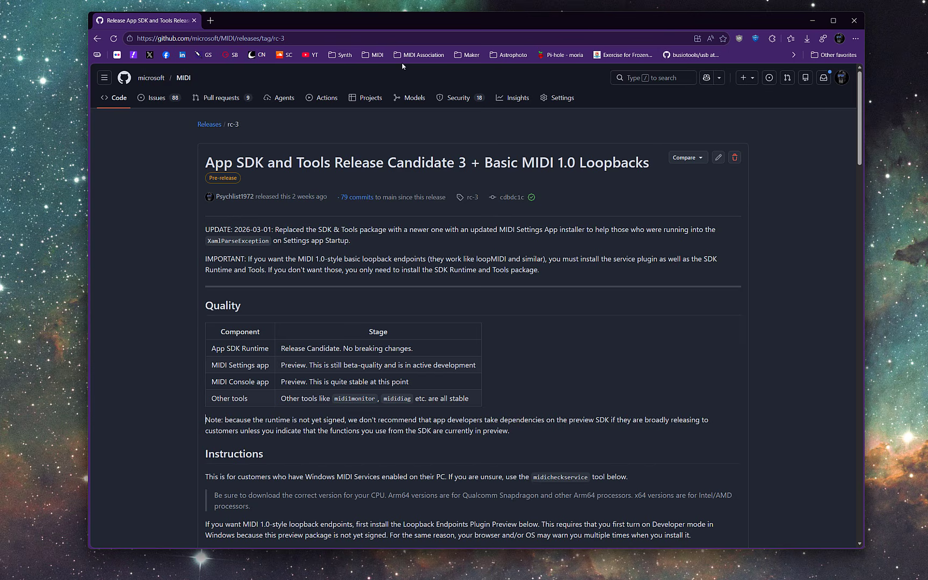
# Load the microsoft/MIDI repository's main page by shortening the release page's address to github.com/microsoft/MIDI/.
pyautogui.moveTo(861, 99); pyautogui.dragTo(837, 496)
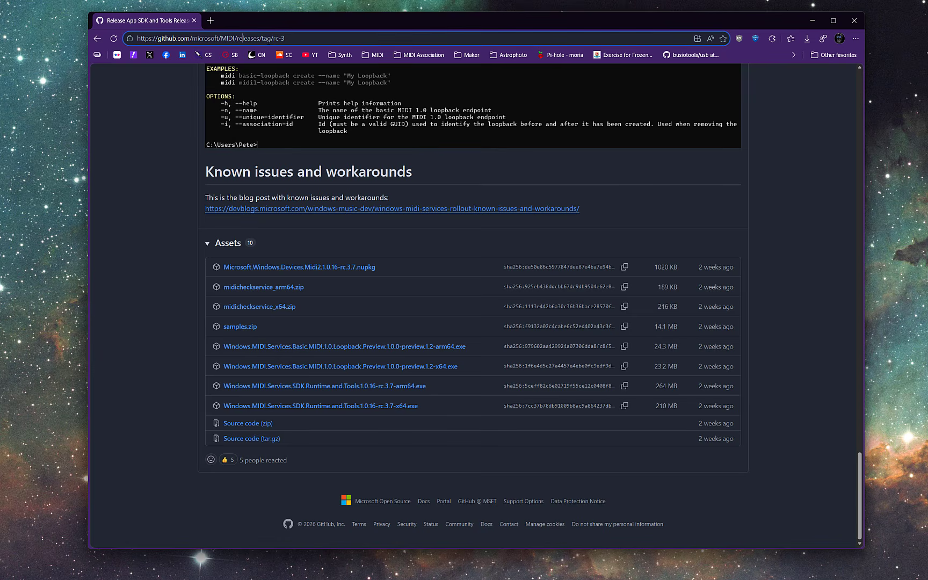
pyautogui.click(383, 42)
pyautogui.click(383, 42)
pyautogui.hotkey('shift', 'Left')
pyautogui.hotkey('shift', 'Left')
pyautogui.hotkey('shift', 'Left')
pyautogui.hotkey('shift', 'Left')
pyautogui.hotkey('shift', 'Left')
pyautogui.hotkey('shift', 'Left')
pyautogui.hotkey('shift', 'Left')
pyautogui.hotkey('shift', 'Left')
pyautogui.hotkey('shift', 'Left')
pyautogui.hotkey('shift', 'Left')
pyautogui.hotkey('shift', 'Left')
pyautogui.hotkey('shift', 'Left')
pyautogui.hotkey('shift', 'Left')
pyautogui.hotkey('shift', 'Left')
pyautogui.hotkey('shift', 'Left')
pyautogui.hotkey('shift', 'Left')
pyautogui.hotkey('shift', 'Left')
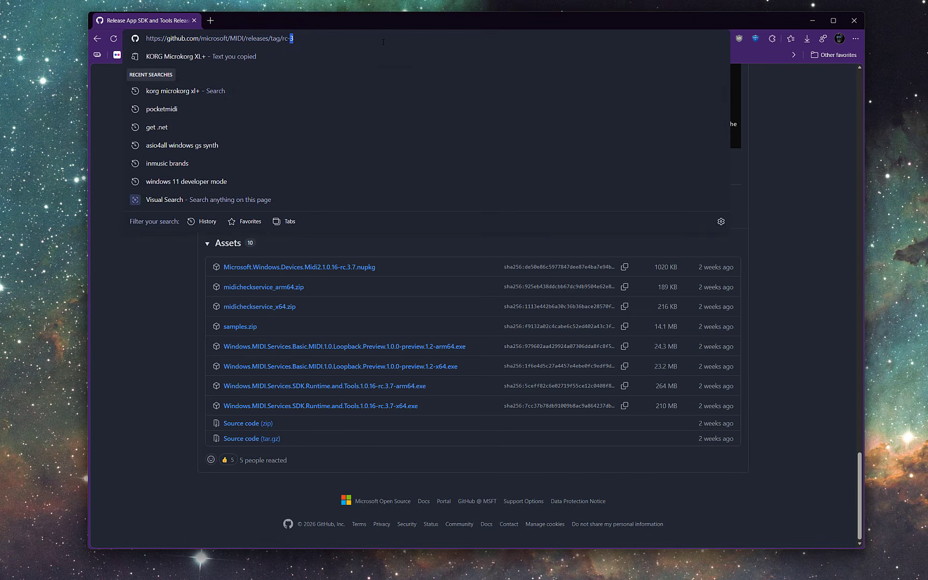
pyautogui.press('BackSpace')
pyautogui.press('Return')
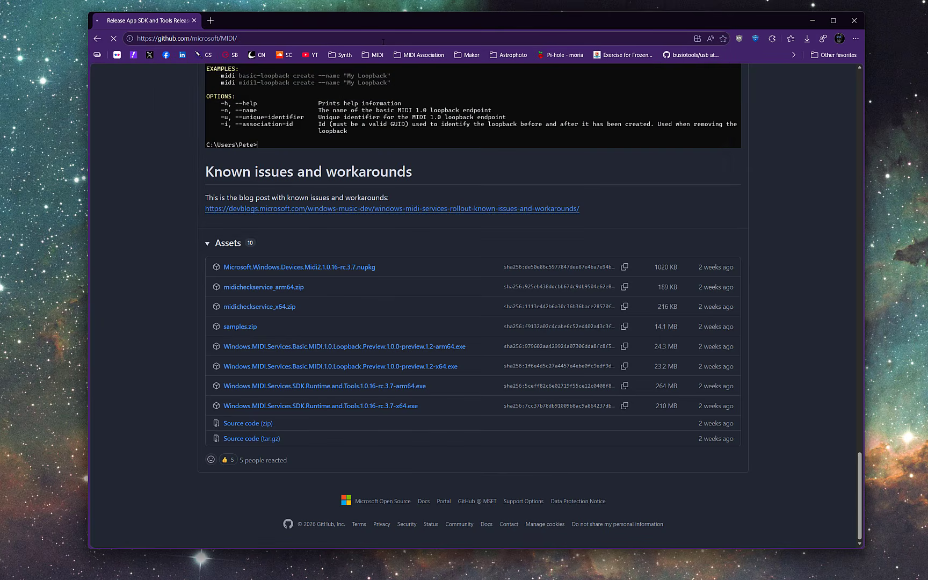
# Open the "App SDK and Tools Release Candidate 3 + Basic MIDI 1.0 Loopbacks" release from the repository's releases.
pyautogui.scroll(-2, 725, 302)
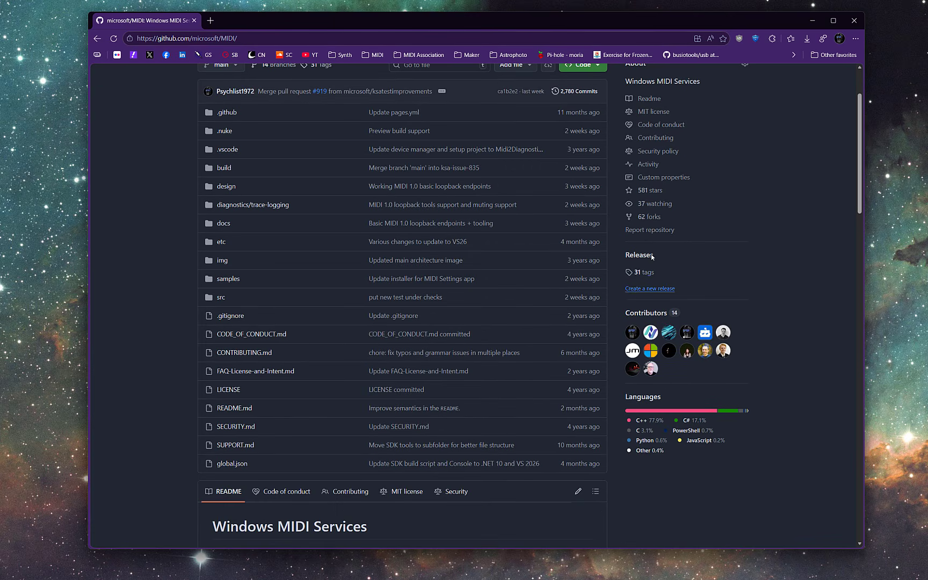
pyautogui.click(635, 258)
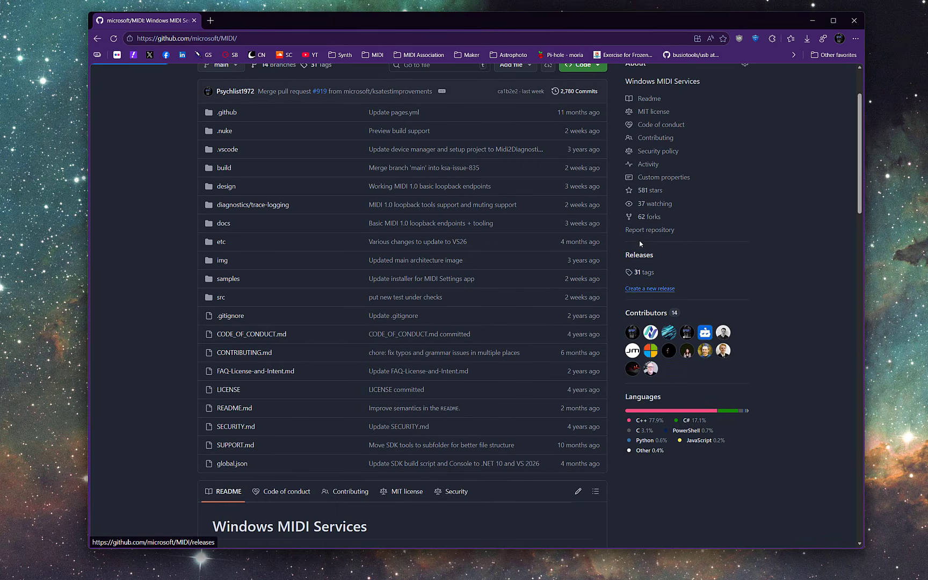
pyautogui.scroll(-20, 390, 232)
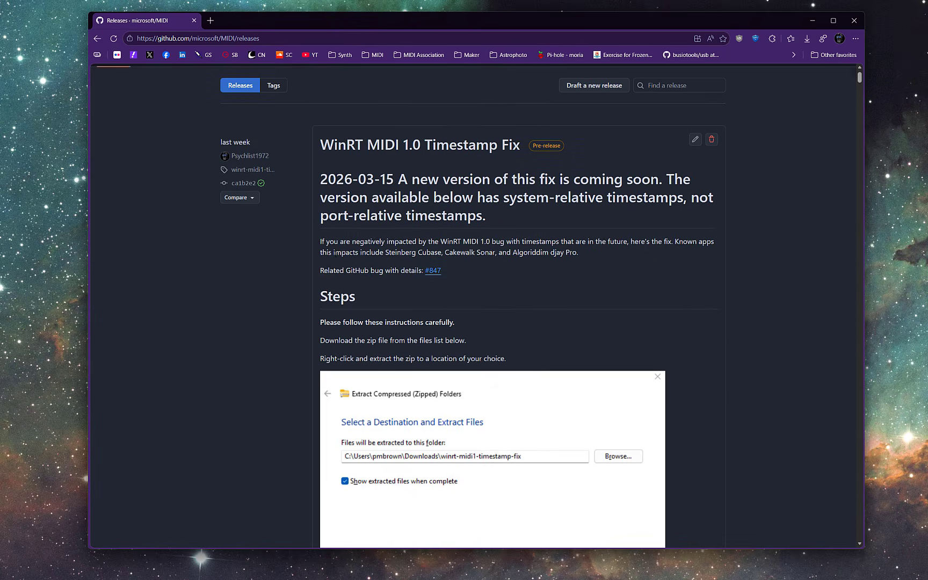
pyautogui.scroll(-1, 397, 262)
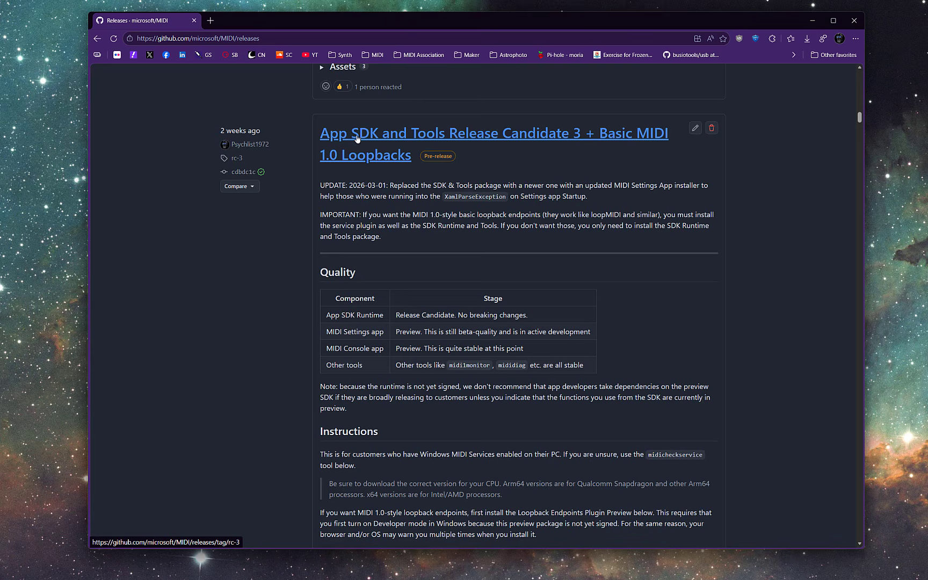
pyautogui.click(357, 138)
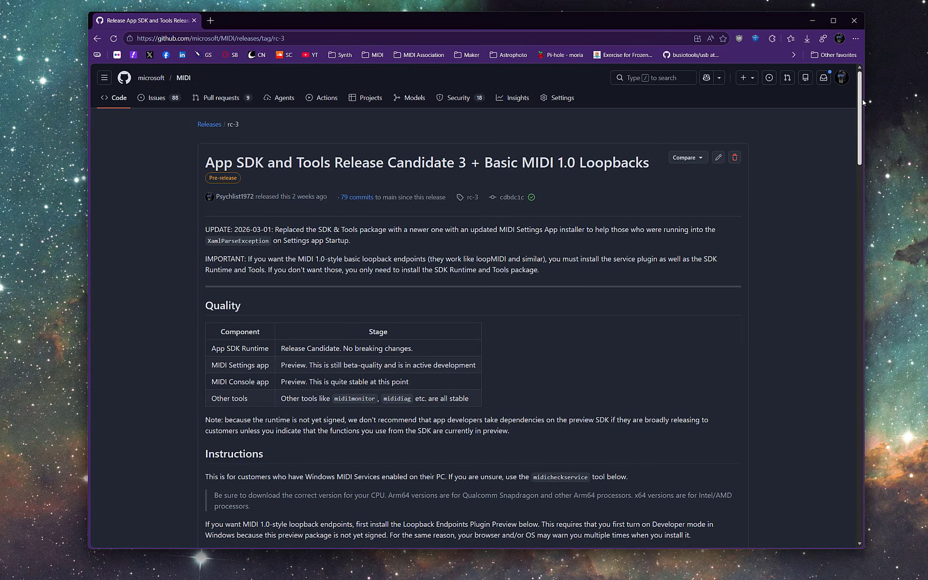
# Review the release notes down to the list of downloadable assets and close the browser.
pyautogui.moveTo(860, 102); pyautogui.dragTo(745, 164)
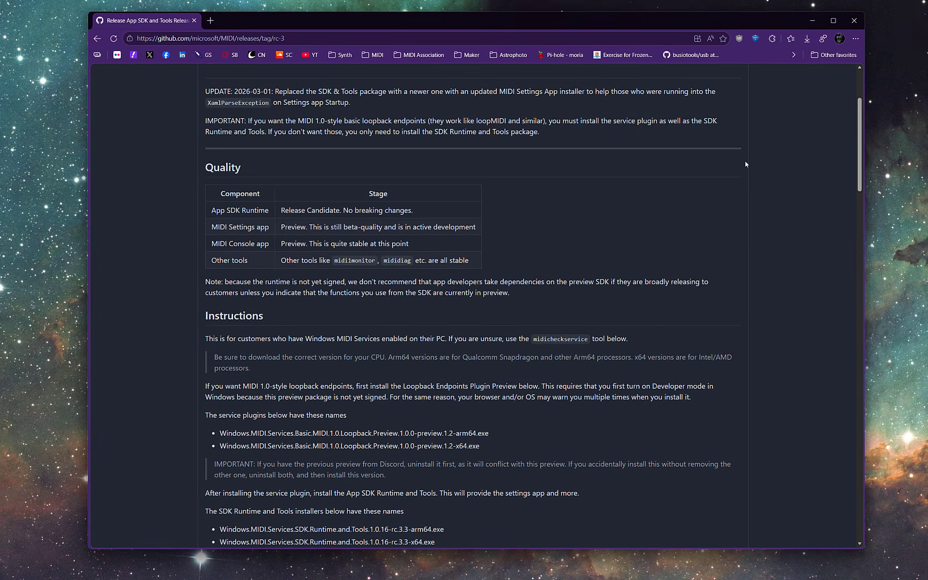
pyautogui.moveTo(865, 122); pyautogui.dragTo(868, 488)
pyautogui.scroll(-2, 794, 402)
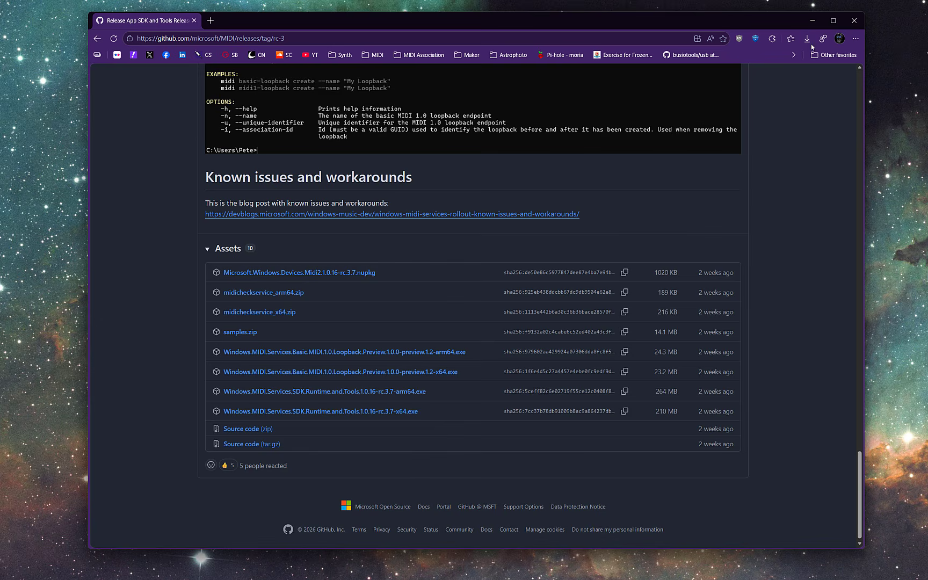
pyautogui.click(854, 21)
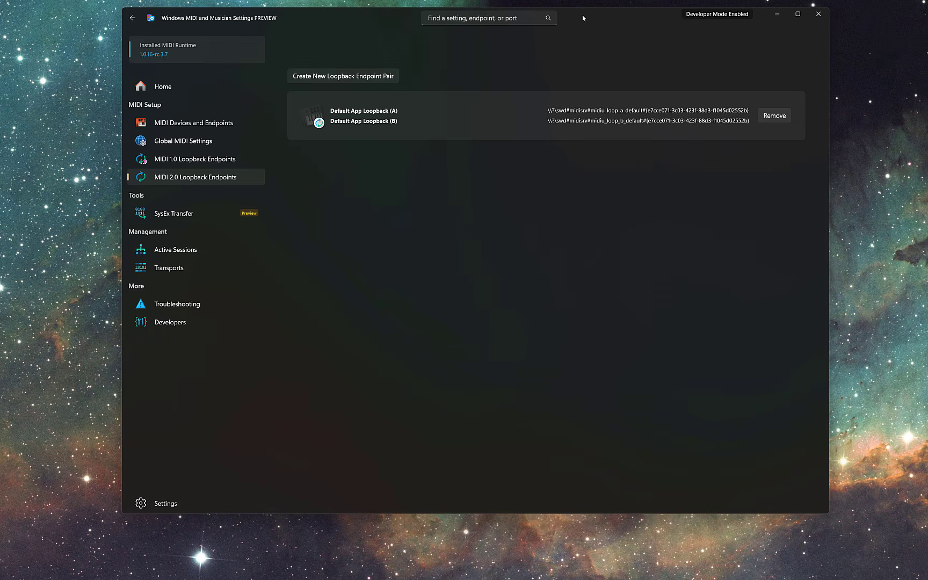
# Draft a MIDI 2.0 loopback endpoint pair with the base name "MIDI 2 Loopback" and cancel its creation.
pyautogui.moveTo(583, 17); pyautogui.dragTo(567, 40)
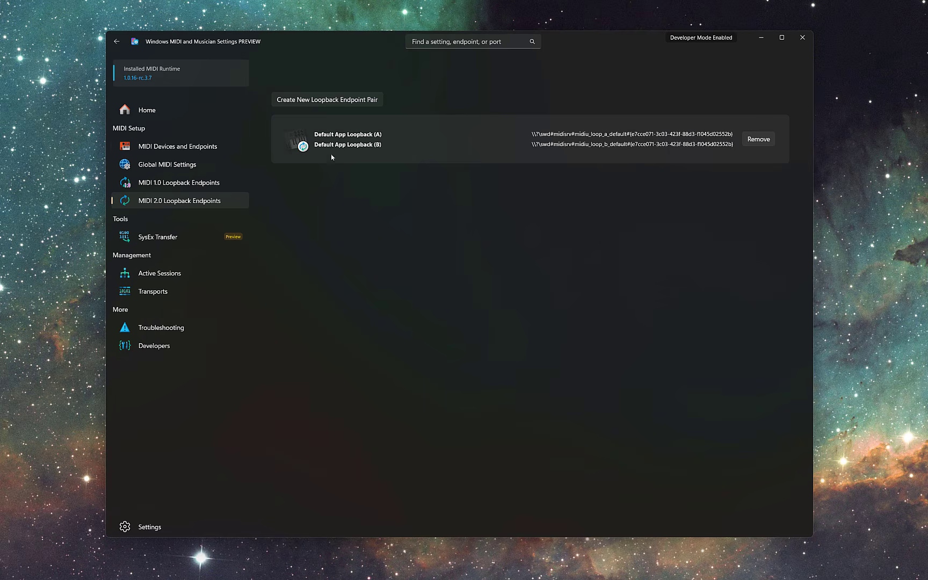
pyautogui.click(325, 101)
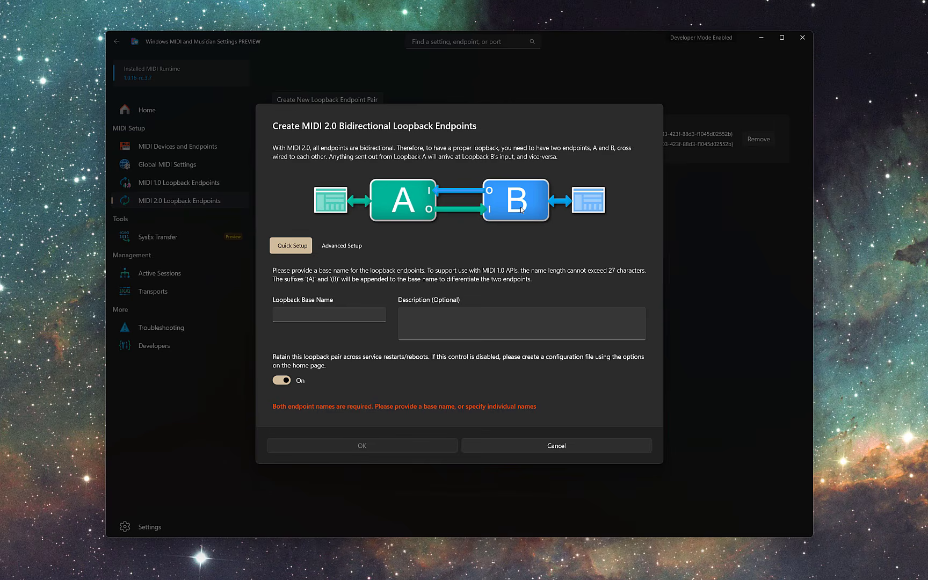
pyautogui.click(324, 313)
pyautogui.write('M')
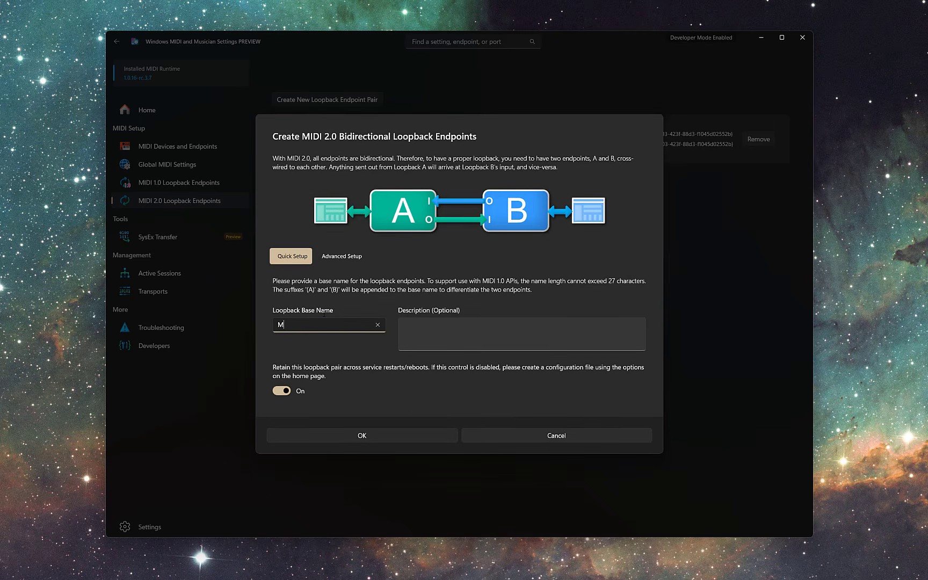
pyautogui.write('IDI 2 Loopback')
pyautogui.click(567, 436)
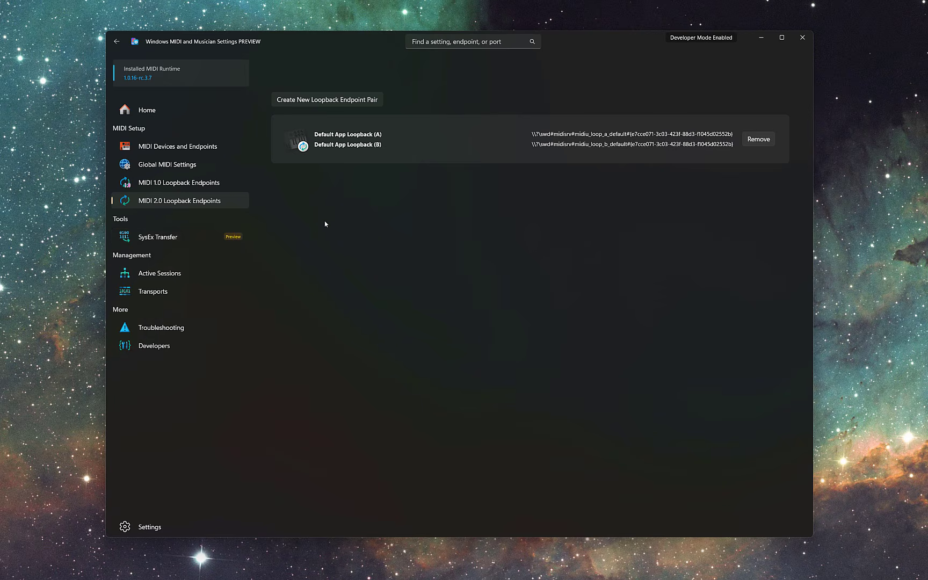
# Create a basic MIDI 1.0 loopback endpoint named "Video Demo Loopback", keeping the default unique identifier.
pyautogui.click(186, 183)
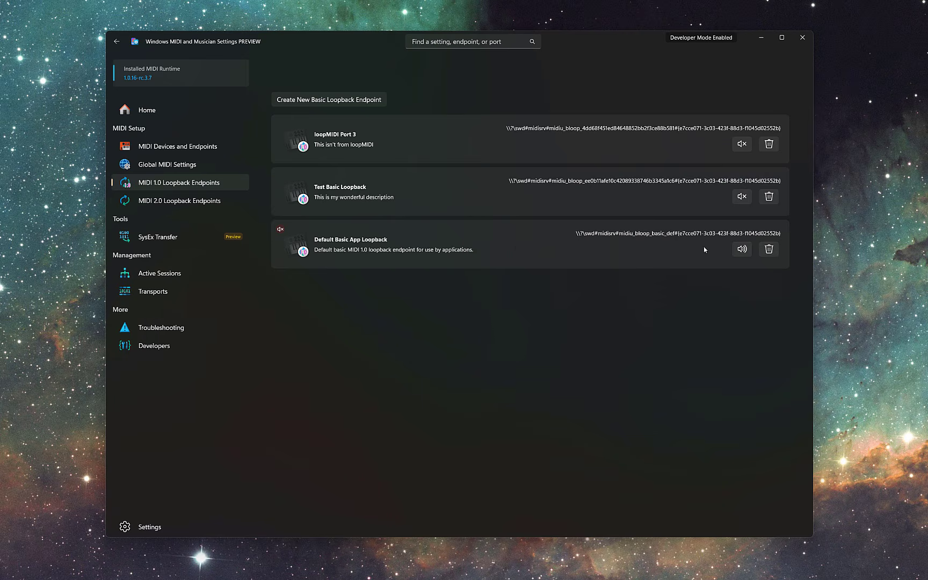
pyautogui.click(323, 100)
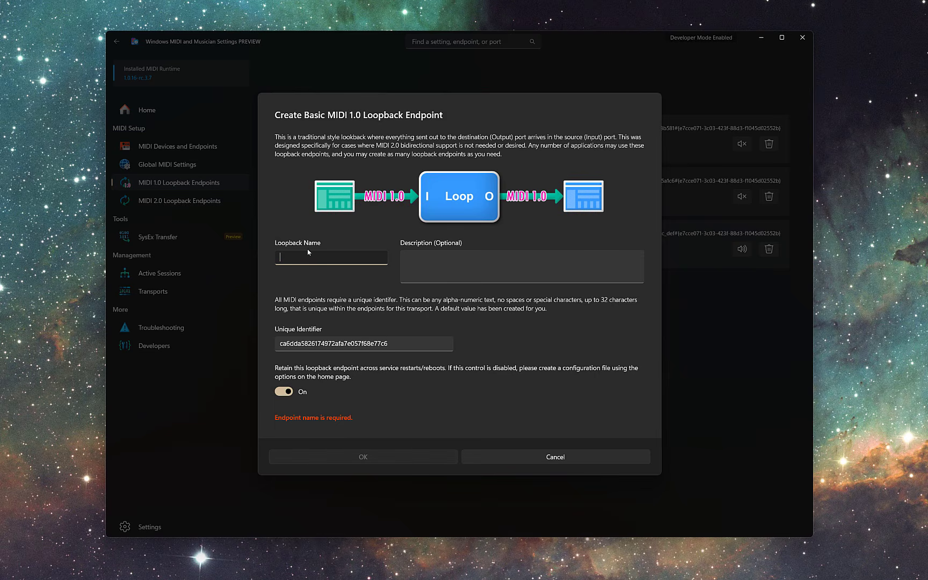
pyautogui.write('Video Demo')
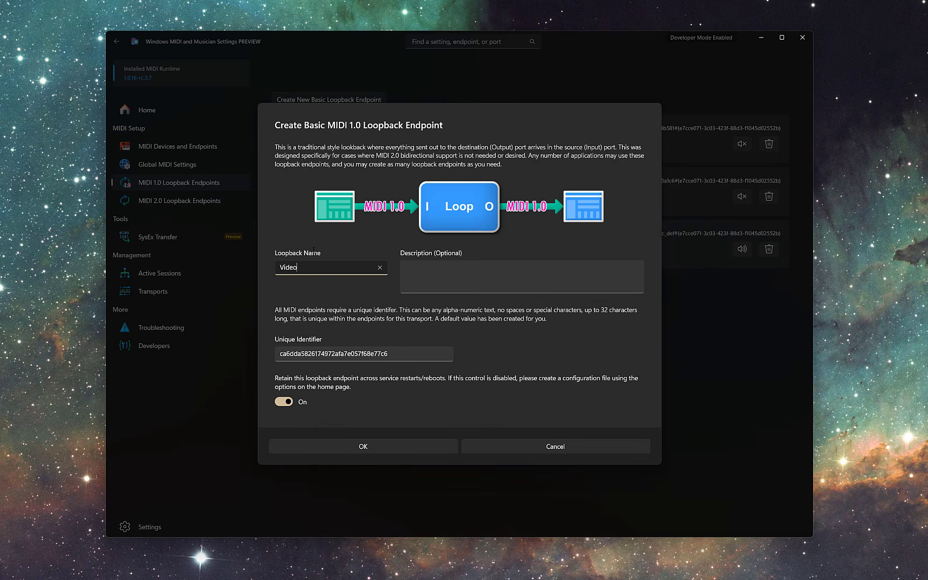
pyautogui.write(' Loopback')
pyautogui.click(400, 448)
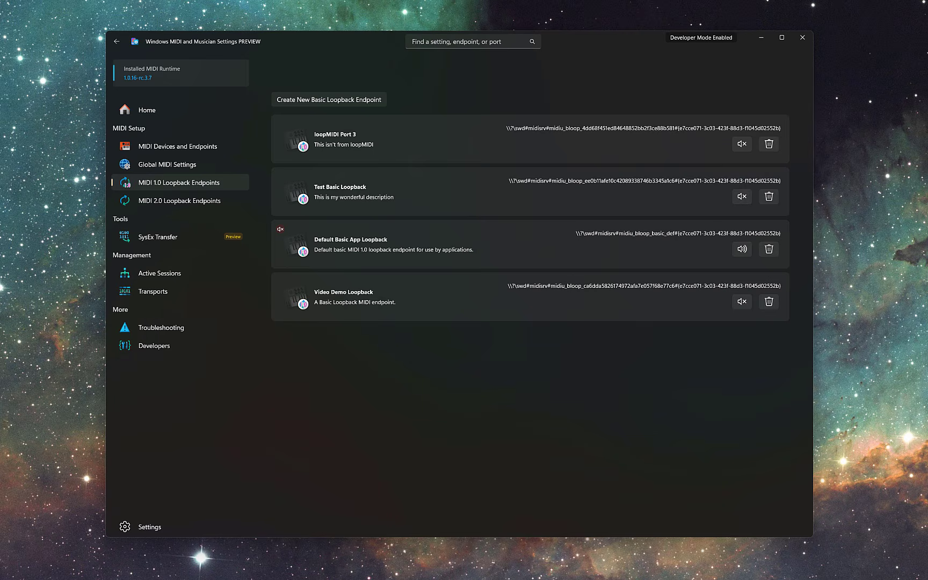
# Switch to Command Prompt and list the MIDI endpoints with "midi enum endpoints".
pyautogui.moveTo(927, 185); pyautogui.dragTo(381, 43)
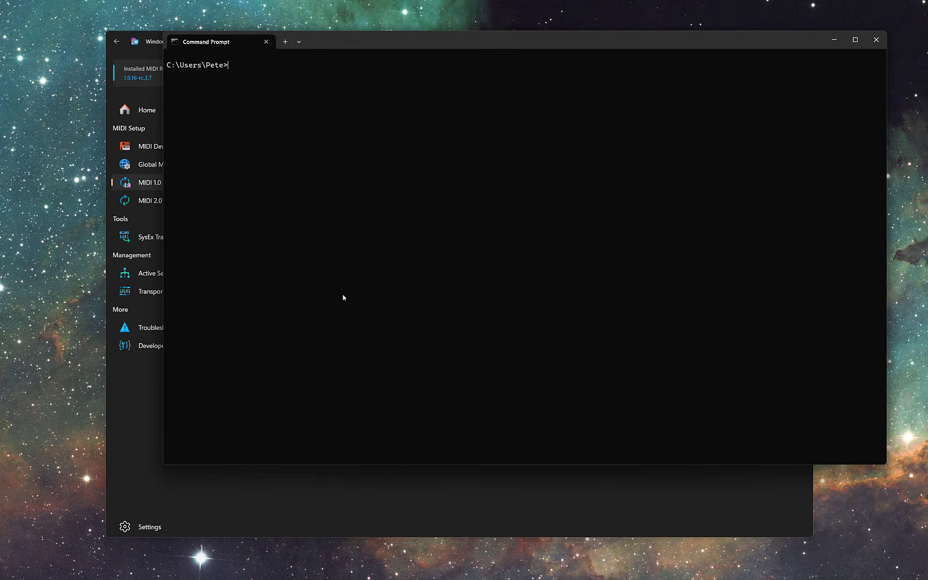
pyautogui.moveTo(503, 42); pyautogui.dragTo(511, 53)
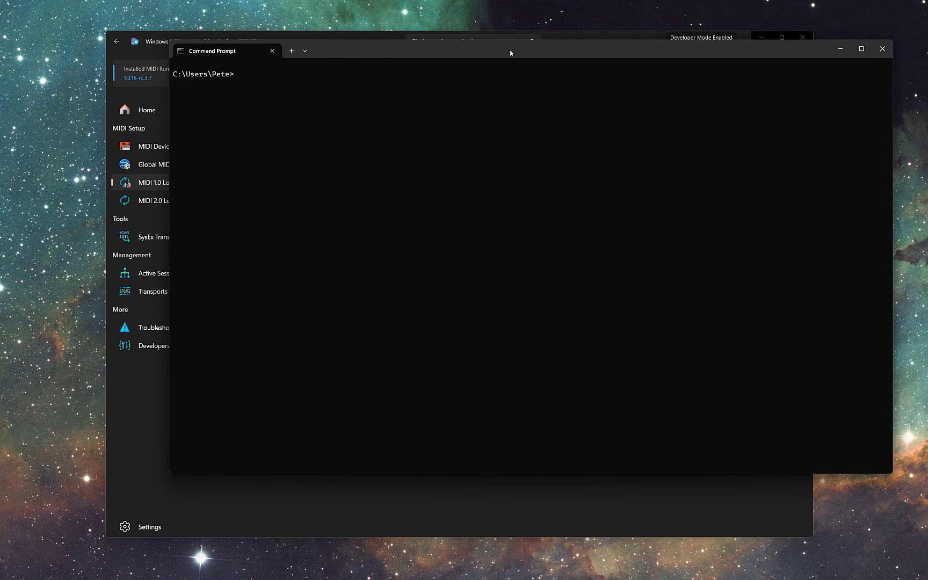
pyautogui.write('midi enum endpoints')
pyautogui.press('Return')
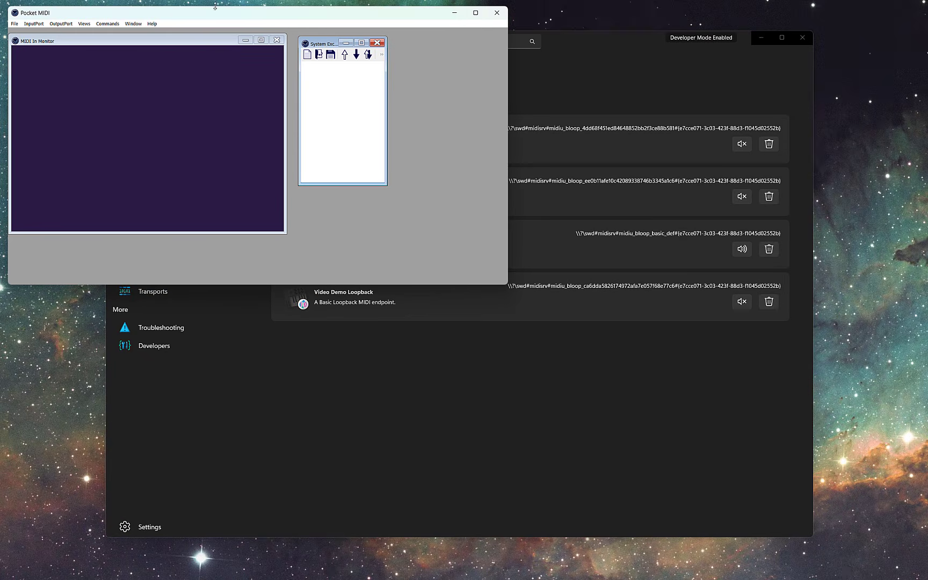
# Switch to Pocket MIDI, reposition its window and set its input port to Video Demo Loopback.
pyautogui.click(36, 25)
pyautogui.moveTo(394, 17); pyautogui.dragTo(494, 207)
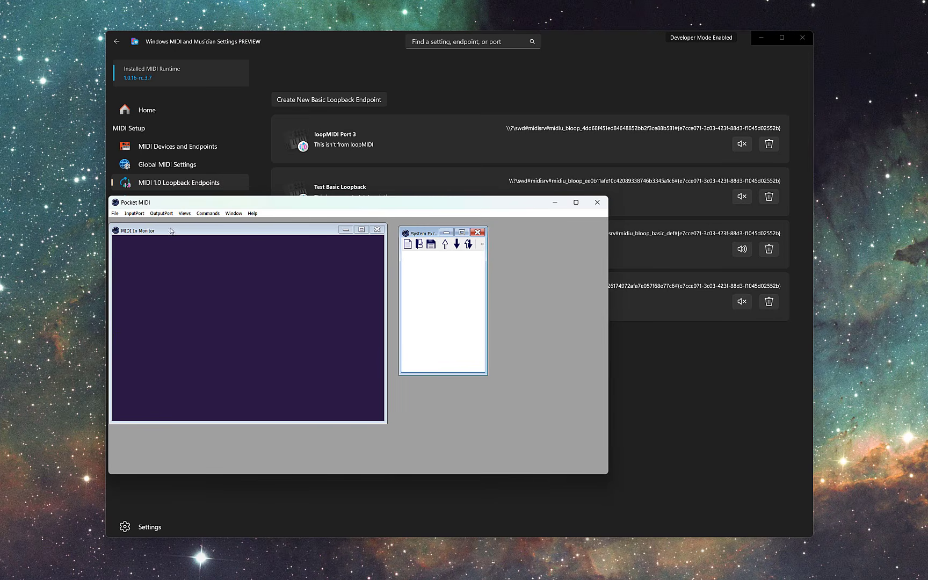
pyautogui.click(134, 214)
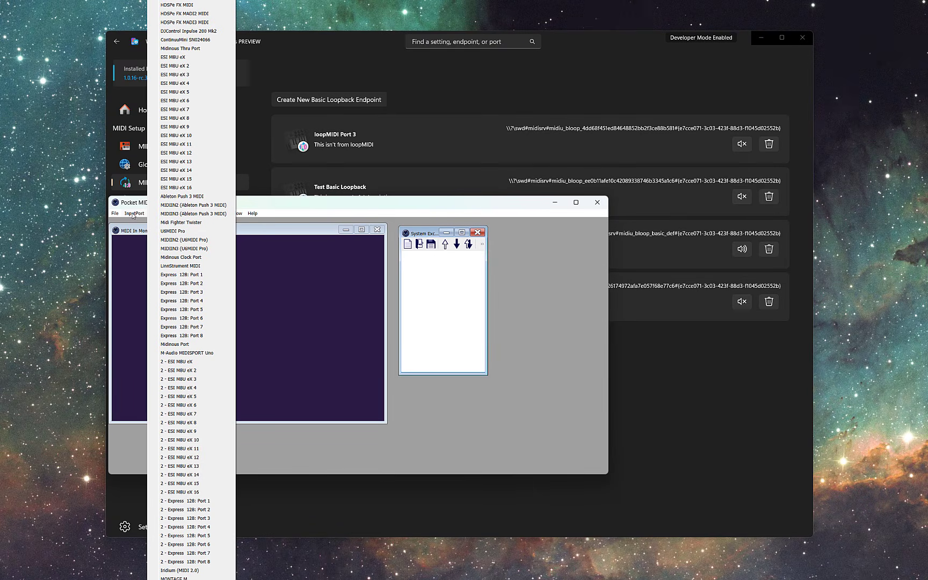
pyautogui.click(416, 213)
pyautogui.moveTo(415, 208); pyautogui.dragTo(307, 19)
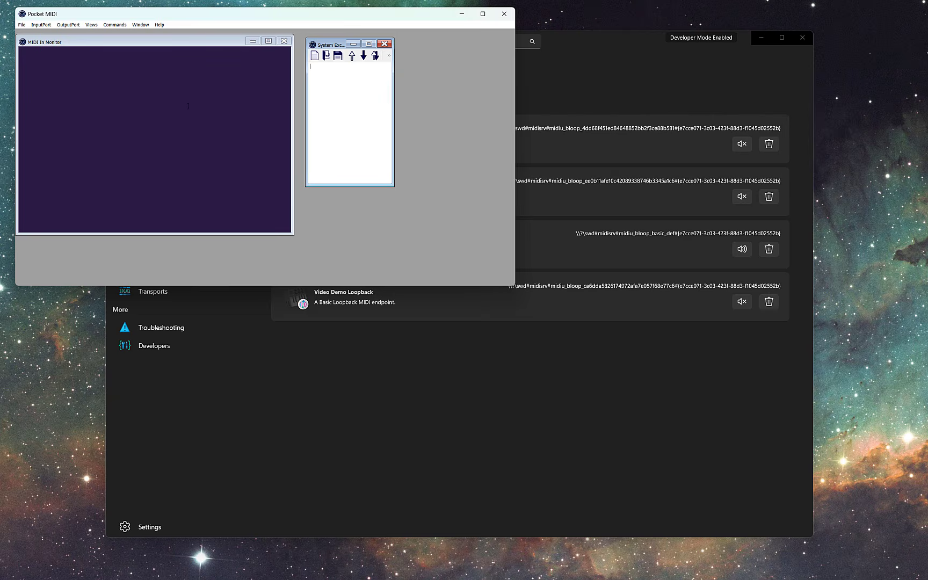
pyautogui.moveTo(927, 155); pyautogui.dragTo(560, 134)
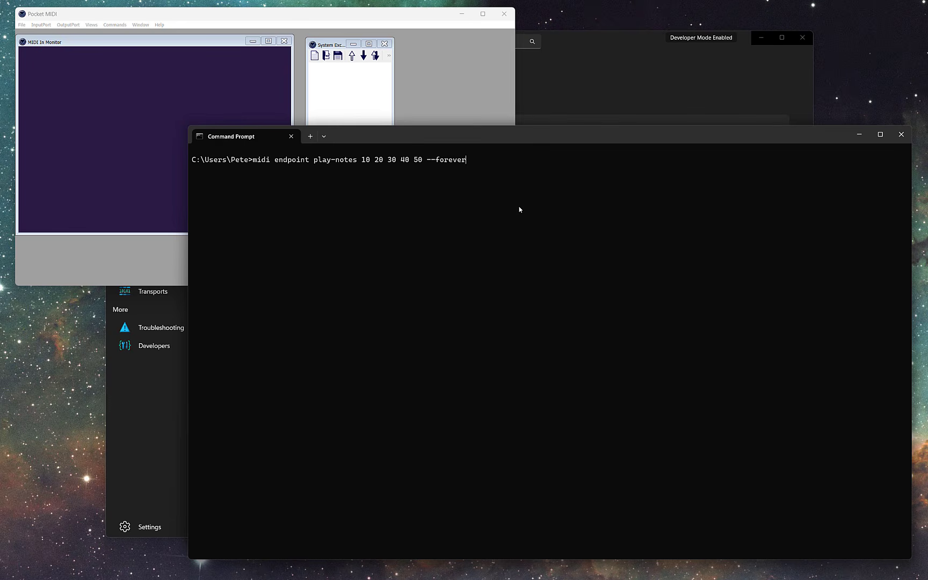
pyautogui.press('Return')
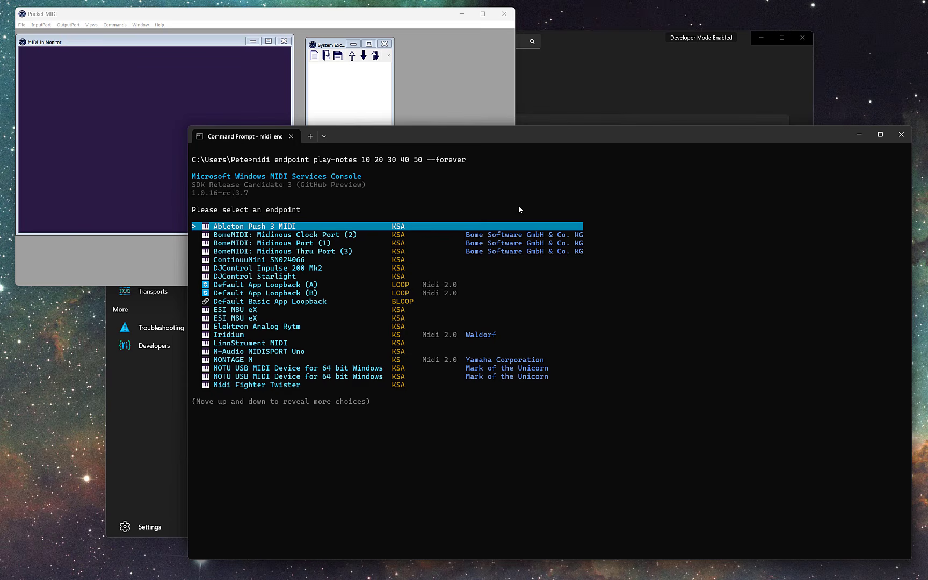
pyautogui.press('Down')
pyautogui.press('Down')
pyautogui.press('Down')
pyautogui.press('Down')
pyautogui.press('Down')
pyautogui.press('Down')
pyautogui.press('Down')
pyautogui.press('Down')
pyautogui.press('Down')
pyautogui.press('Down')
pyautogui.press('Down')
pyautogui.press('Down')
pyautogui.press('Down')
pyautogui.press('Down')
pyautogui.press('Down')
pyautogui.press('Down')
pyautogui.press('Down')
pyautogui.press('Down')
pyautogui.press('Down')
pyautogui.press('Down')
pyautogui.press('Down')
pyautogui.press('Down')
pyautogui.press('Down')
pyautogui.press('Down')
pyautogui.press('Down')
pyautogui.press('Down')
pyautogui.press('Down')
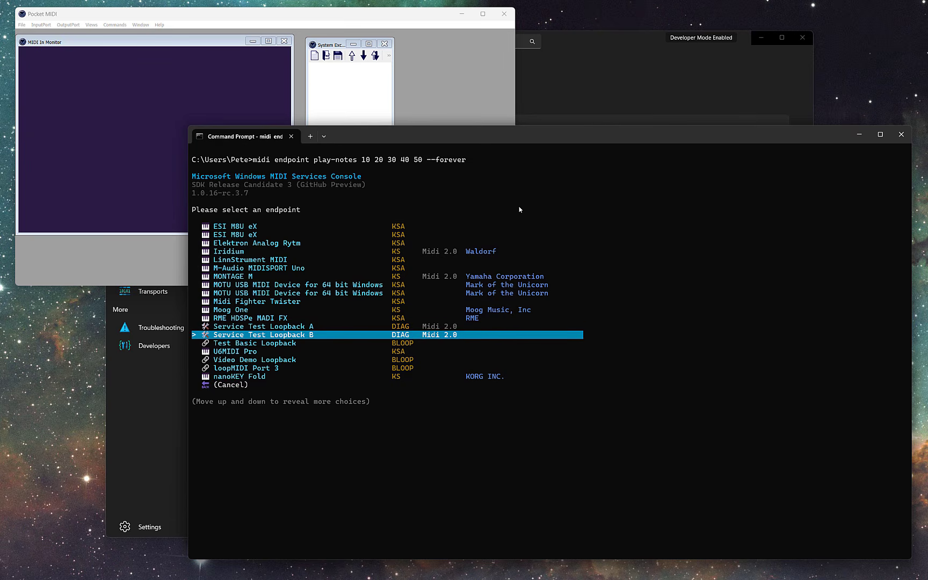
pyautogui.press('Return')
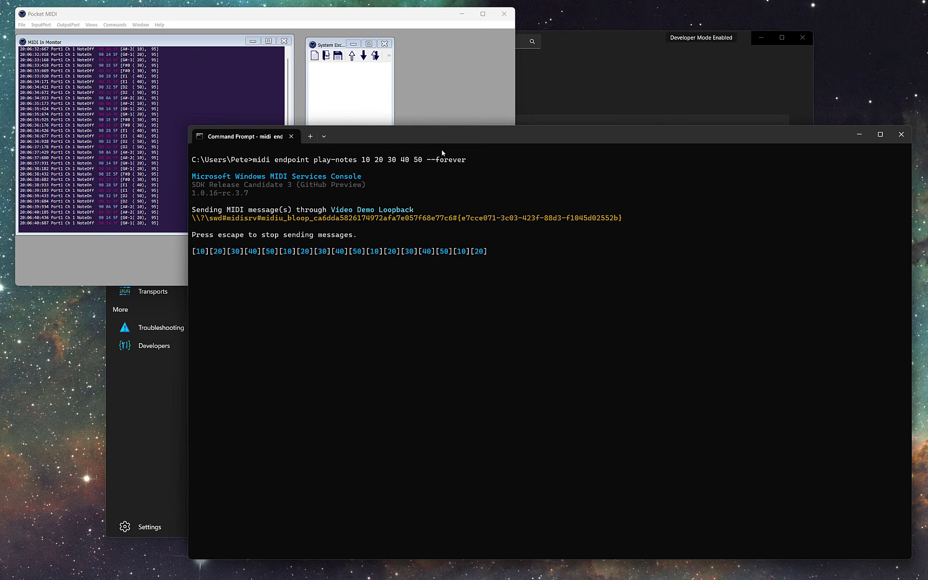
# Open a second Command Prompt window and resize it to fit on screen beside the Pocket MIDI monitor.
pyautogui.moveTo(611, 135); pyautogui.dragTo(623, 149)
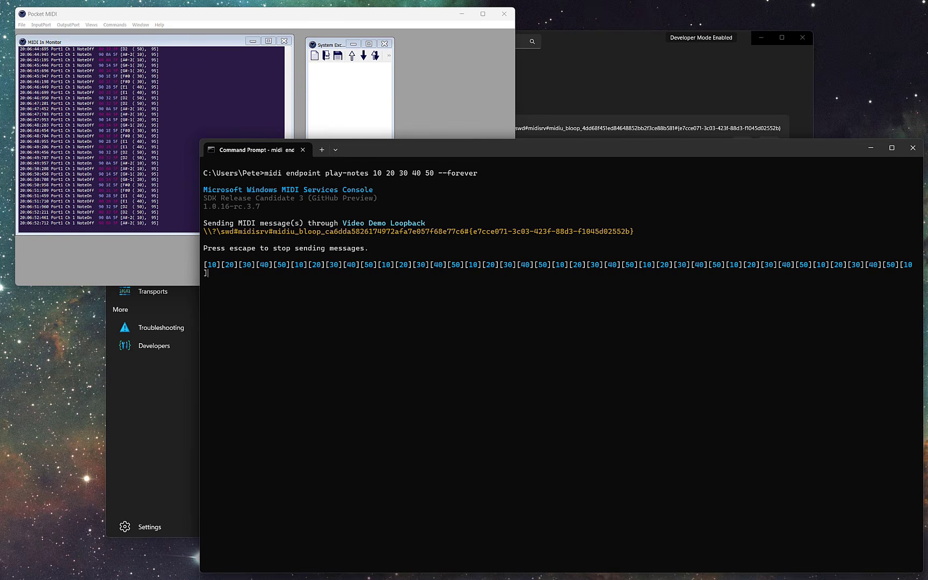
pyautogui.hotkey('ctrl', 'shift', 'n')
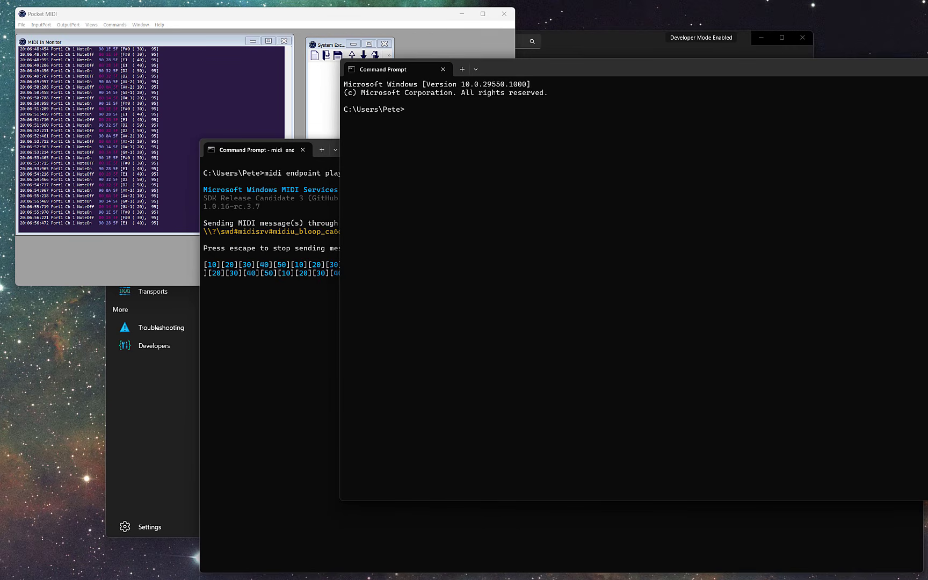
pyautogui.moveTo(927, 210); pyautogui.dragTo(893, 210)
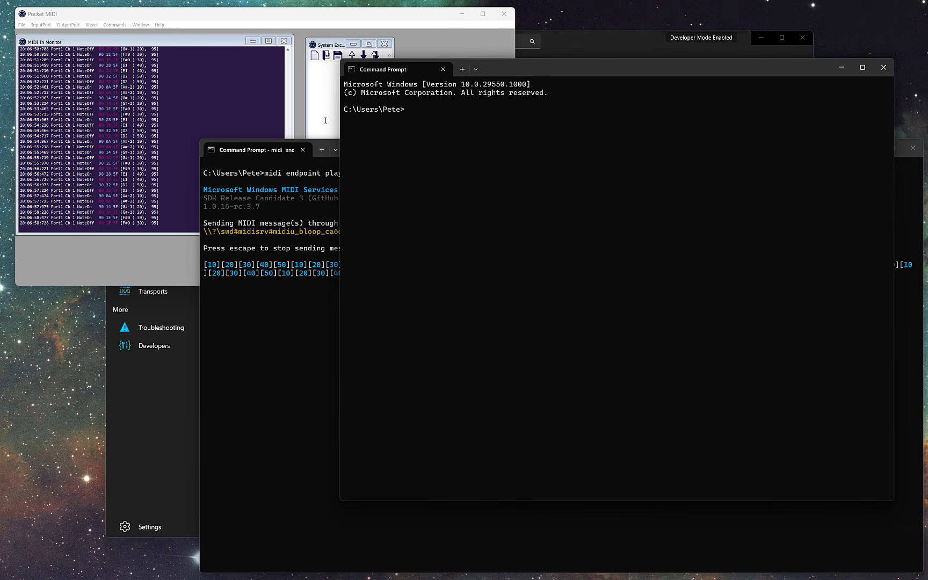
pyautogui.moveTo(336, 119); pyautogui.dragTo(234, 118)
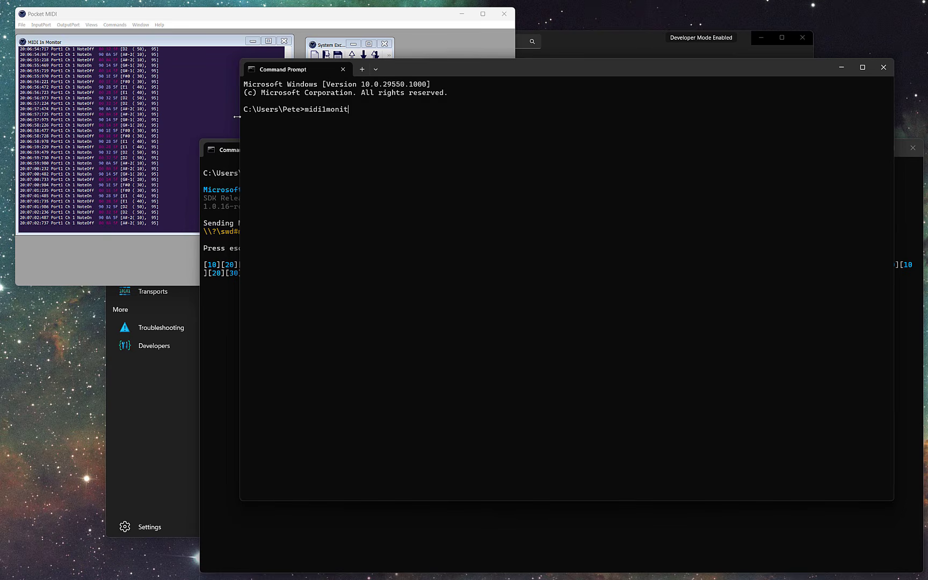
# Run "midi1monitor" on port 3, Video Demo Loopback, and move its window up beside the Pocket MIDI monitor.
pyautogui.write('or')
pyautogui.press('Return')
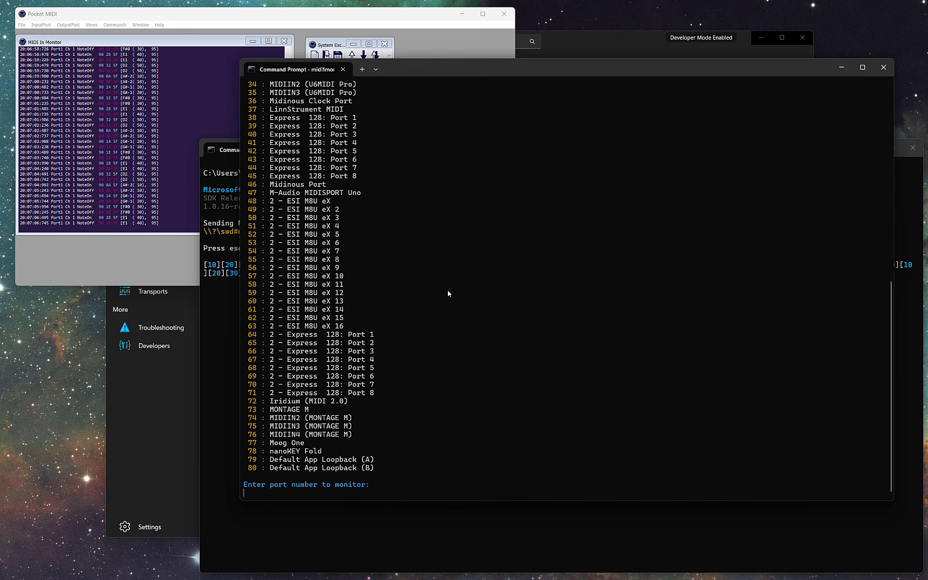
pyautogui.scroll(15, 448, 293)
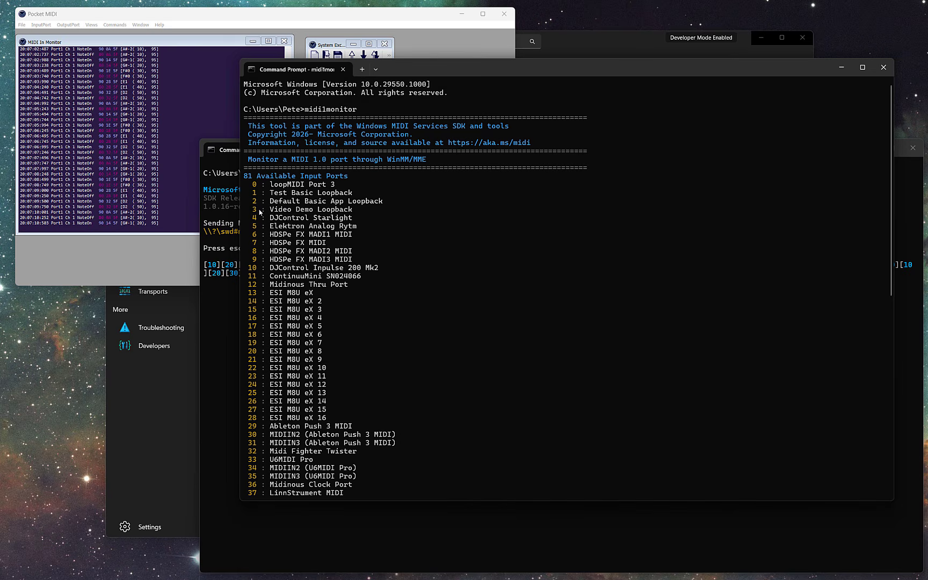
pyautogui.scroll(-15, 493, 248)
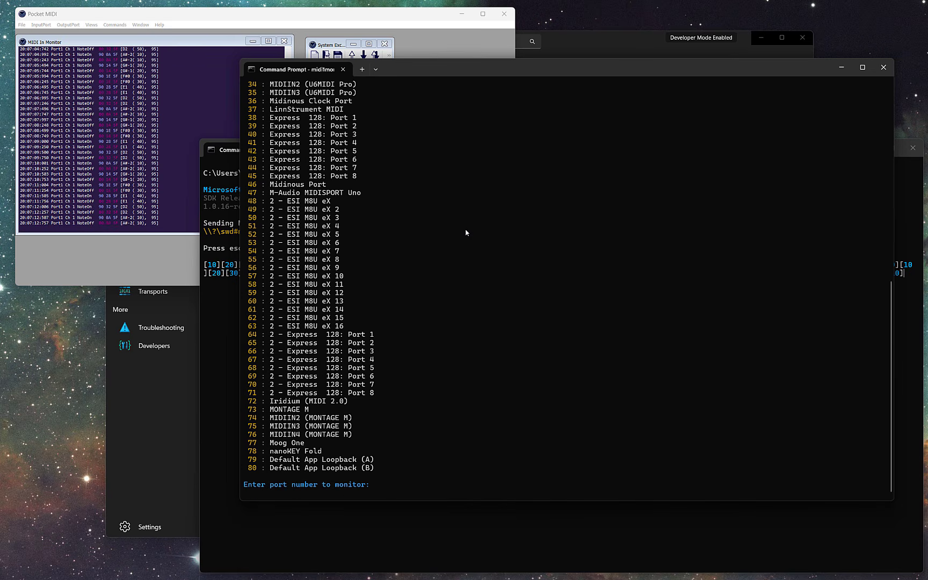
pyautogui.press('Return')
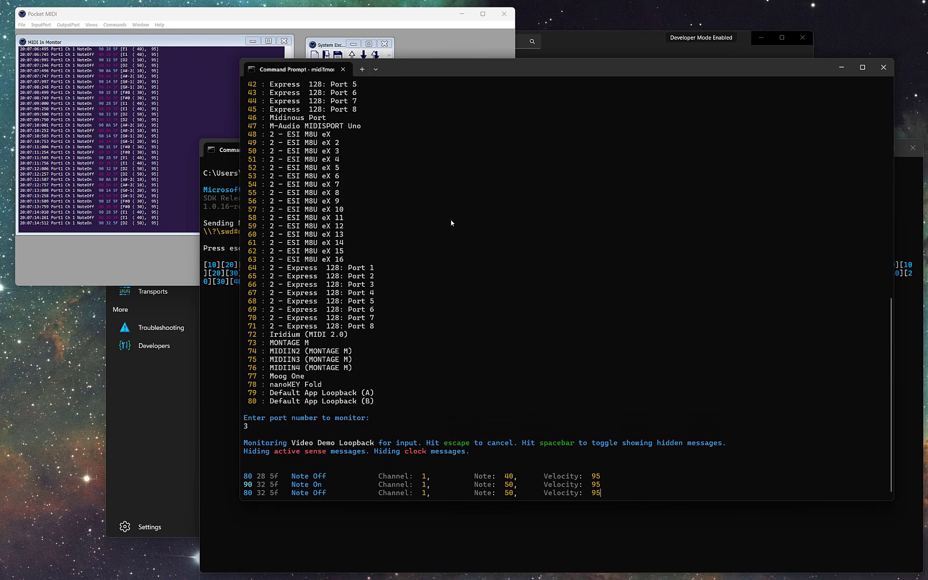
pyautogui.moveTo(484, 67); pyautogui.dragTo(508, 17)
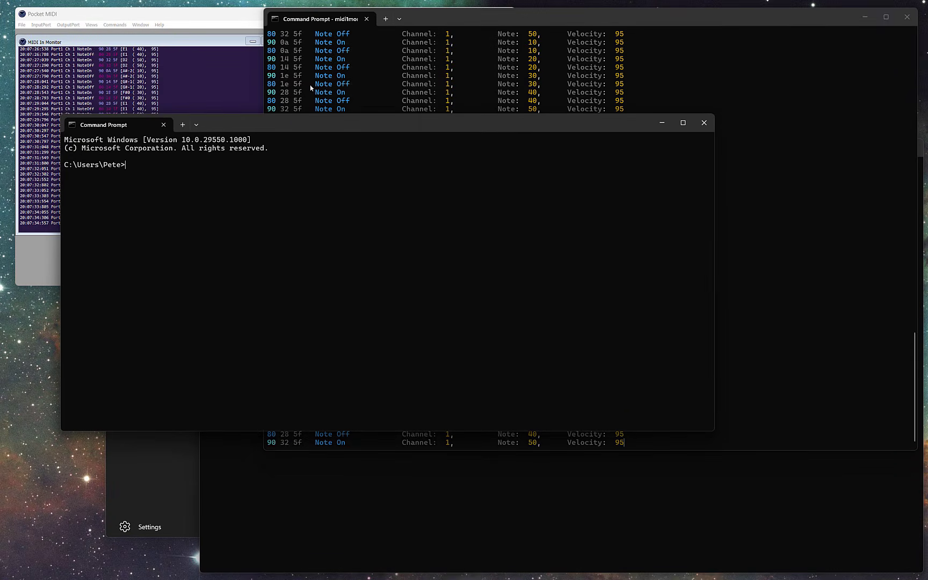
# Run "midi endpoint monitor" in the new Command Prompt window and choose Video Demo Loopback as the endpoint.
pyautogui.write('midi endpoint montior')
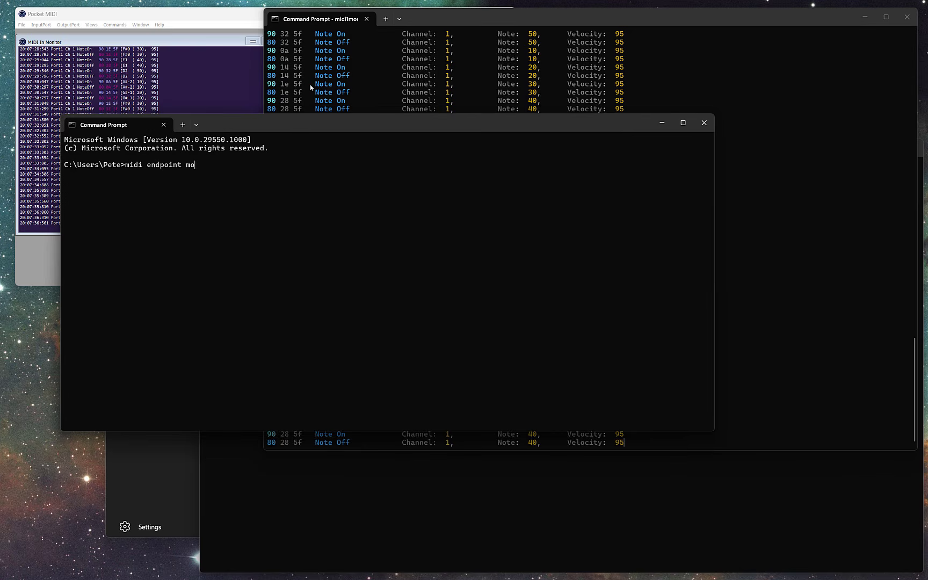
pyautogui.press('BackSpace')
pyautogui.press('BackSpace')
pyautogui.press('BackSpace')
pyautogui.press('BackSpace')
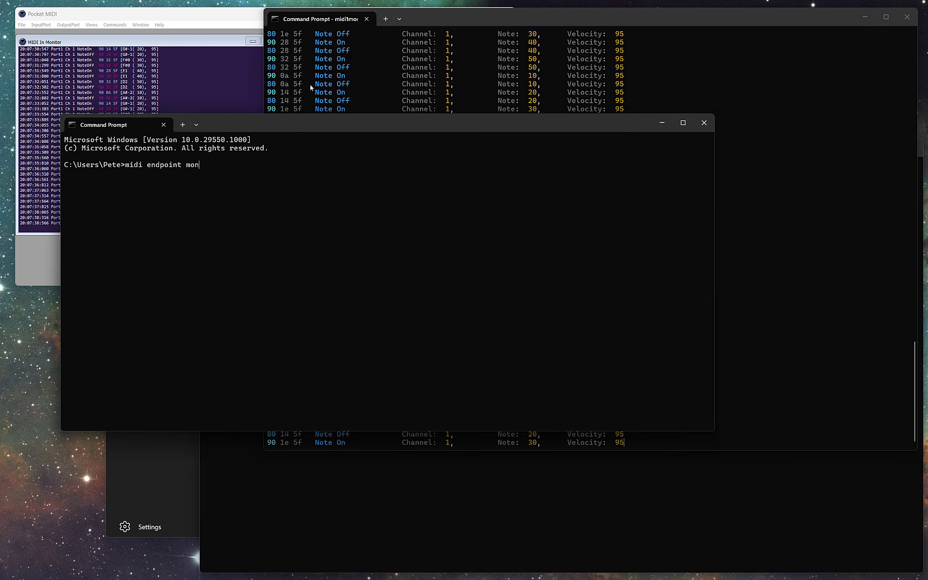
pyautogui.write('itor')
pyautogui.press('Return')
pyautogui.press('Down')
pyautogui.press('Down')
pyautogui.press('Down')
pyautogui.press('Down')
pyautogui.press('Down')
pyautogui.press('Down')
pyautogui.press('Down')
pyautogui.press('Down')
pyautogui.press('Down')
pyautogui.press('Down')
pyautogui.press('Down')
pyautogui.press('Down')
pyautogui.press('Down')
pyautogui.press('Down')
pyautogui.press('Down')
pyautogui.press('Down')
pyautogui.press('Down')
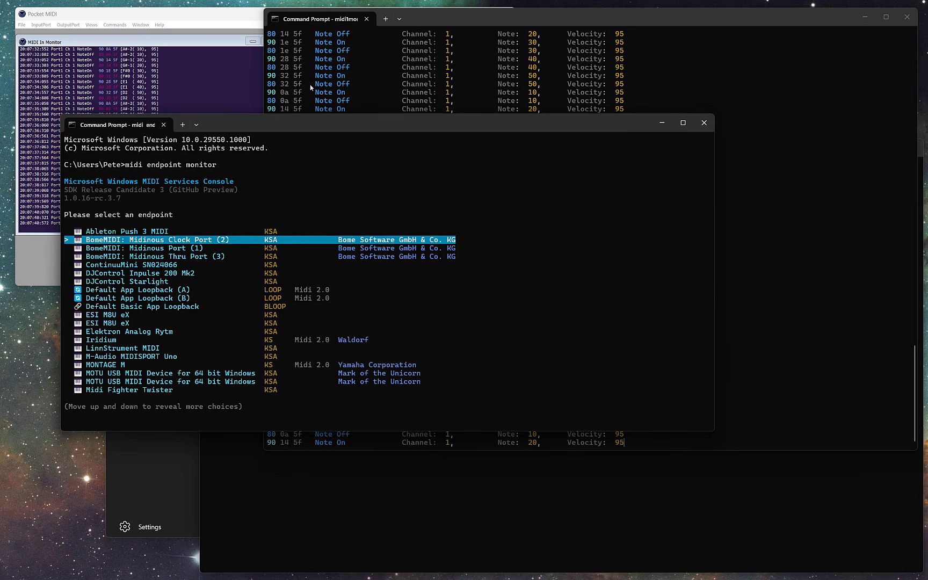
pyautogui.press('Down')
pyautogui.press('Down')
pyautogui.press('Down')
pyautogui.press('Down')
pyautogui.press('Down')
pyautogui.press('Down')
pyautogui.press('Down')
pyautogui.press('Down')
pyautogui.press('Down')
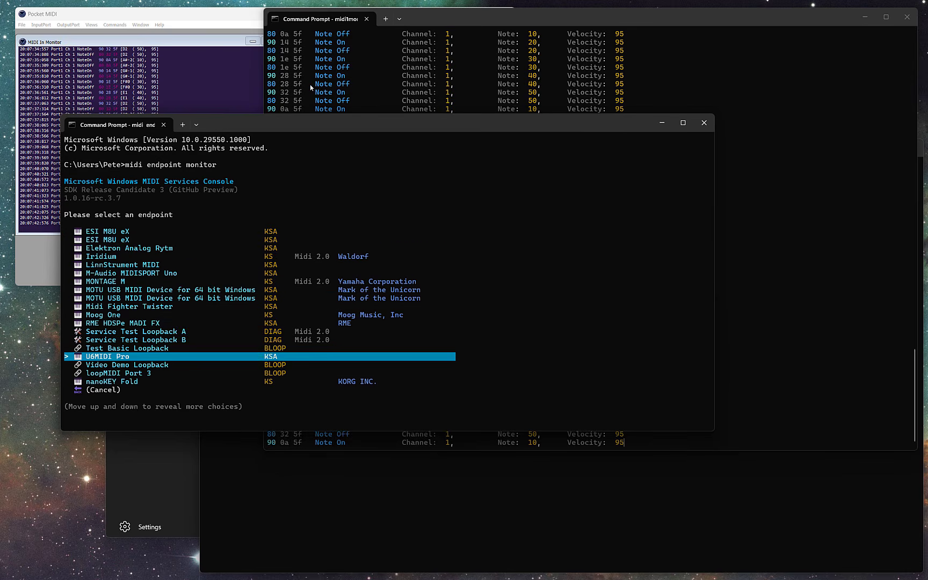
pyautogui.press('Return')
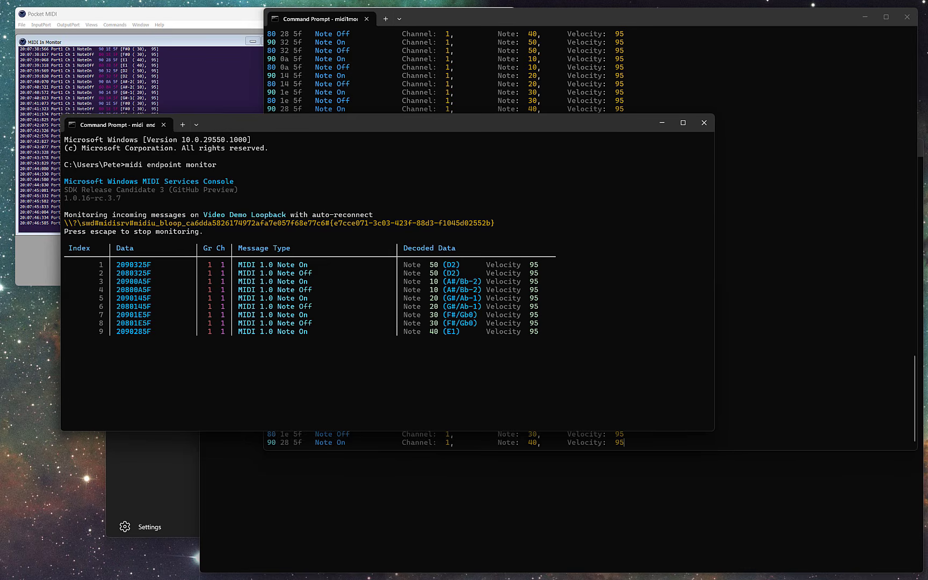
# Move the endpoint monitor window down to uncover the other monitors and stop its monitoring.
pyautogui.moveTo(386, 120); pyautogui.dragTo(366, 88)
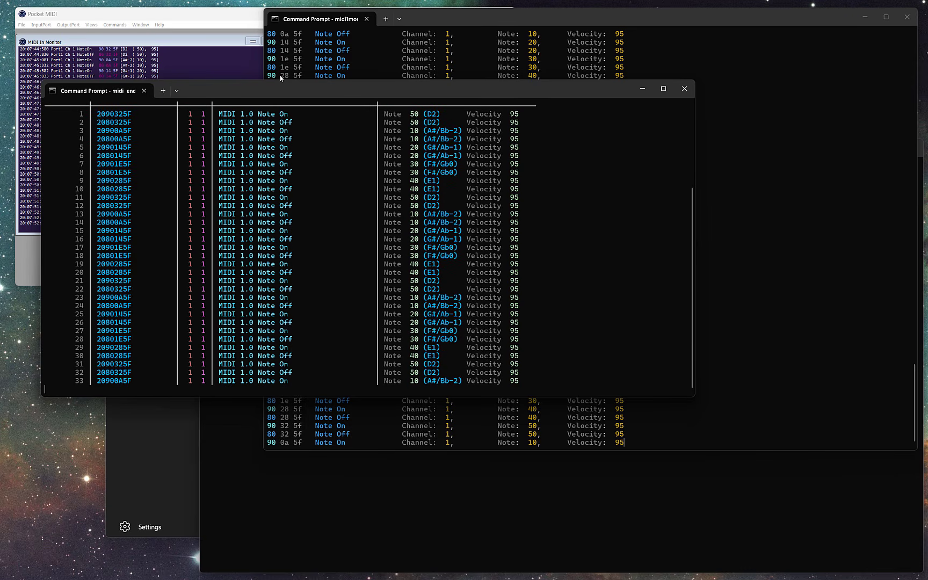
pyautogui.moveTo(285, 87); pyautogui.dragTo(267, 249)
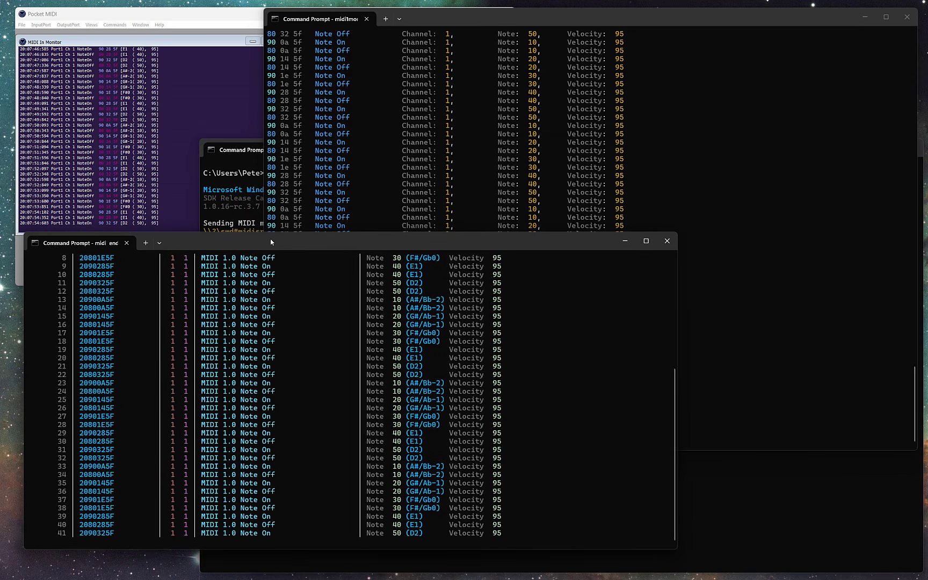
pyautogui.press('Escape')
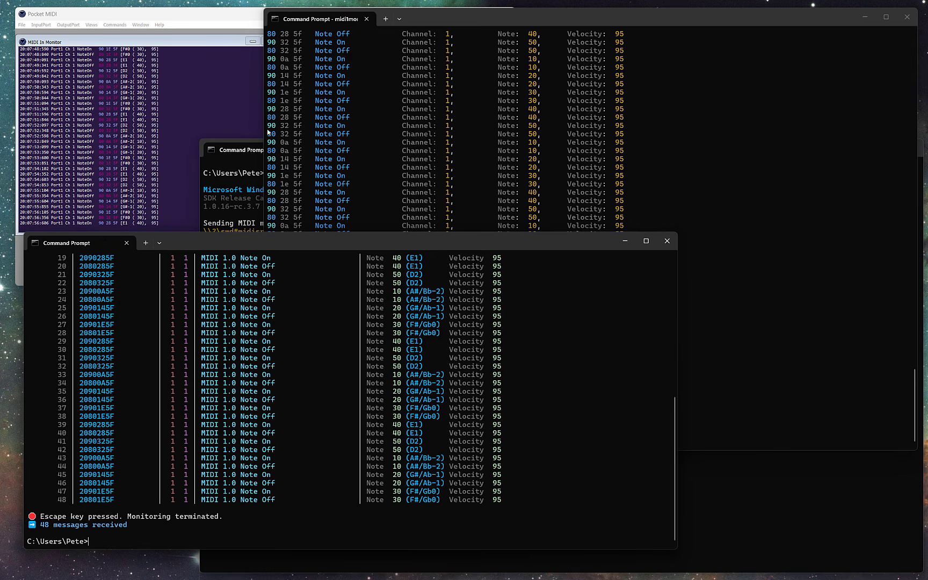
# Bring the play-notes Command Prompt window forward and stop sending notes.
pyautogui.click(659, 192)
pyautogui.click(737, 498)
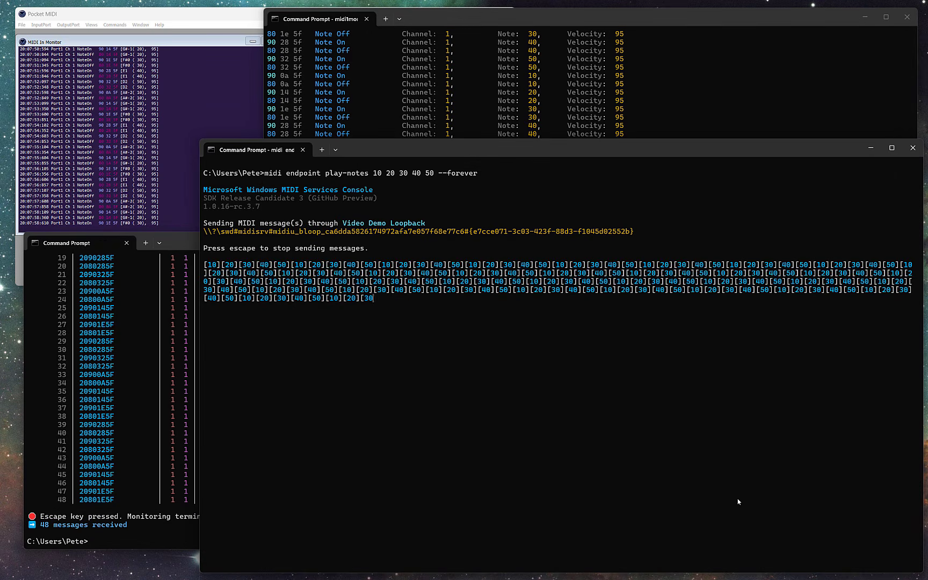
pyautogui.press('Escape')
# Display the command's options with "midi endpoint play-notes --help".
pyautogui.press('Up')
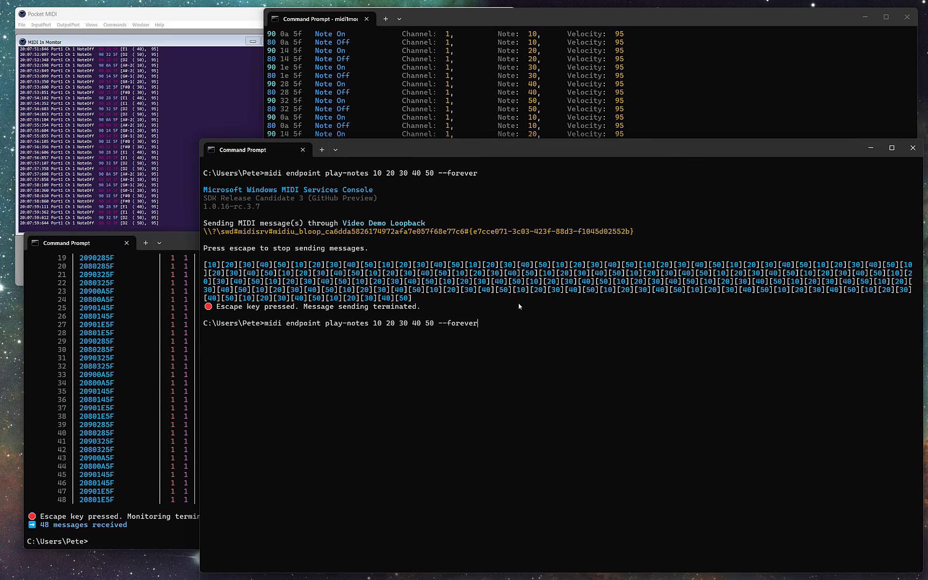
pyautogui.press('BackSpace')
pyautogui.press('BackSpace')
pyautogui.press('BackSpace')
pyautogui.press('BackSpace')
pyautogui.press('BackSpace')
pyautogui.press('BackSpace')
pyautogui.press('BackSpace')
pyautogui.press('BackSpace')
pyautogui.press('BackSpace')
pyautogui.press('BackSpace')
pyautogui.press('BackSpace')
pyautogui.press('BackSpace')
pyautogui.press('BackSpace')
pyautogui.press('BackSpace')
pyautogui.press('BackSpace')
pyautogui.press('BackSpace')
pyautogui.press('BackSpace')
pyautogui.press('BackSpace')
pyautogui.press('BackSpace')
pyautogui.press('BackSpace')
pyautogui.press('BackSpace')
pyautogui.press('BackSpace')
pyautogui.press('BackSpace')
pyautogui.press('BackSpace')
pyautogui.press('BackSpace')
pyautogui.press('BackSpace')
pyautogui.press('BackSpace')
pyautogui.press('BackSpace')
pyautogui.press('BackSpace')
pyautogui.press('BackSpace')
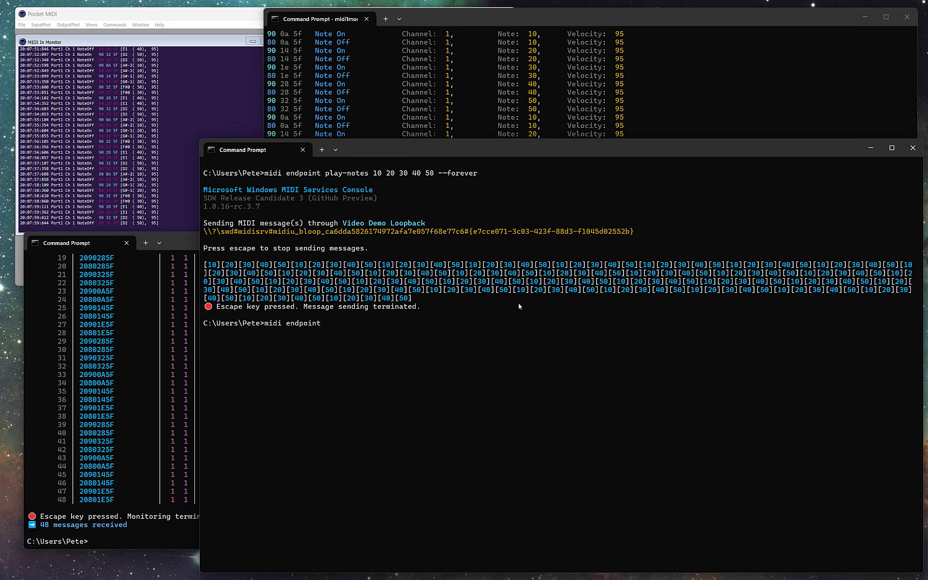
pyautogui.write('play-notes --help')
pyautogui.press('Return')
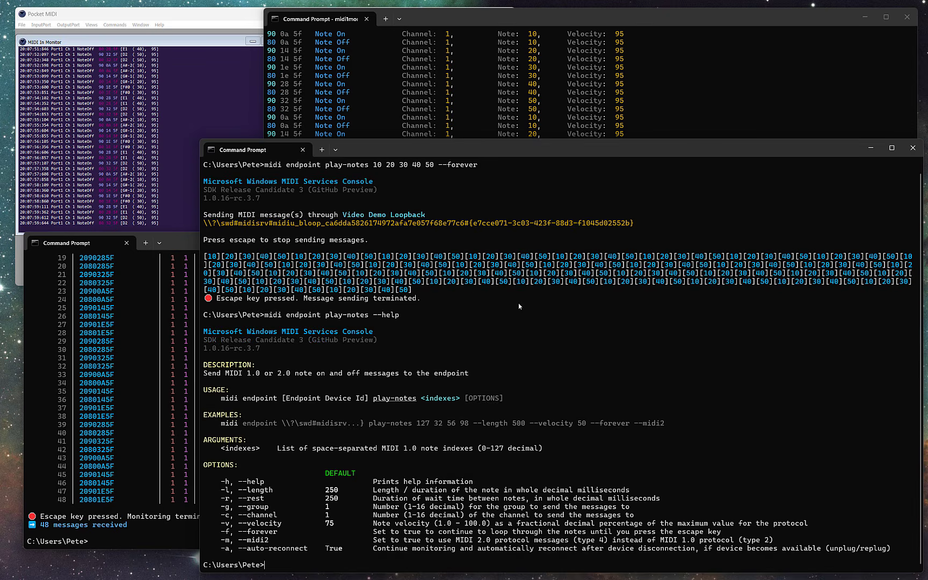
pyautogui.press('Up')
pyautogui.press('Up')
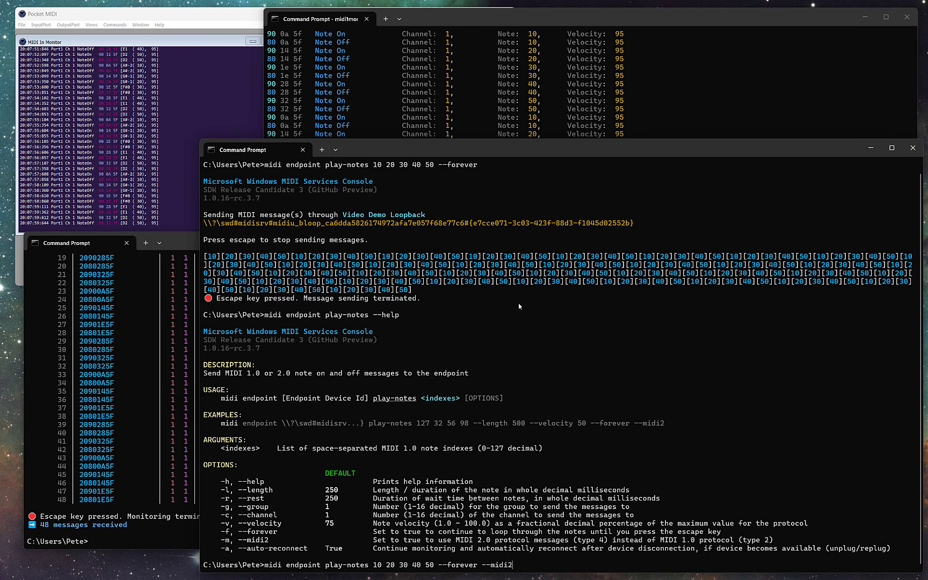
pyautogui.write('--midi2')
pyautogui.press('Return')
pyautogui.press('Down')
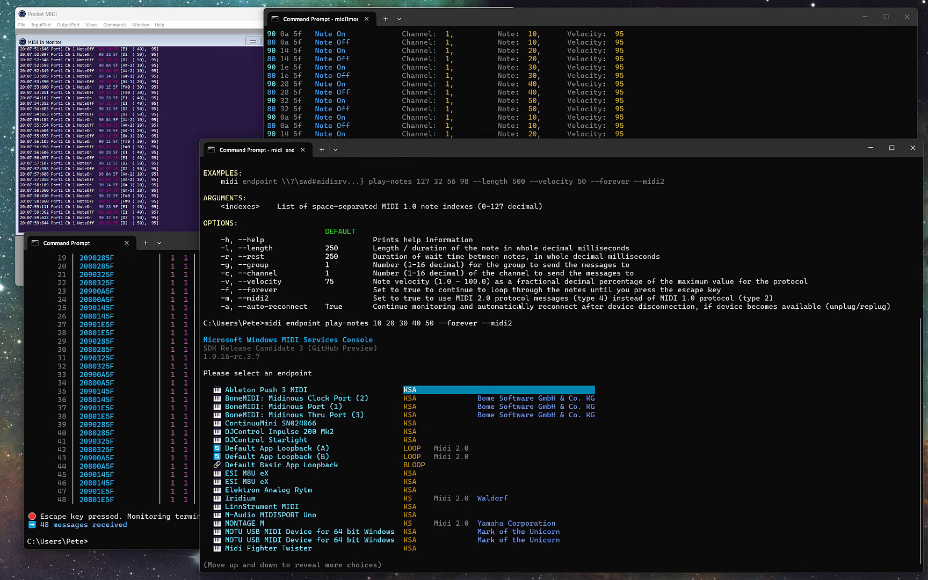
pyautogui.press('Down')
pyautogui.press('Down')
pyautogui.press('Down')
pyautogui.press('Down')
pyautogui.press('Down')
pyautogui.press('Down')
pyautogui.press('Down')
pyautogui.press('Down')
pyautogui.press('Down')
pyautogui.press('Down')
pyautogui.press('Down')
pyautogui.press('Down')
pyautogui.press('Down')
pyautogui.press('Down')
pyautogui.press('Down')
pyautogui.press('Down')
pyautogui.press('Down')
pyautogui.press('Down')
pyautogui.press('Down')
pyautogui.press('Down')
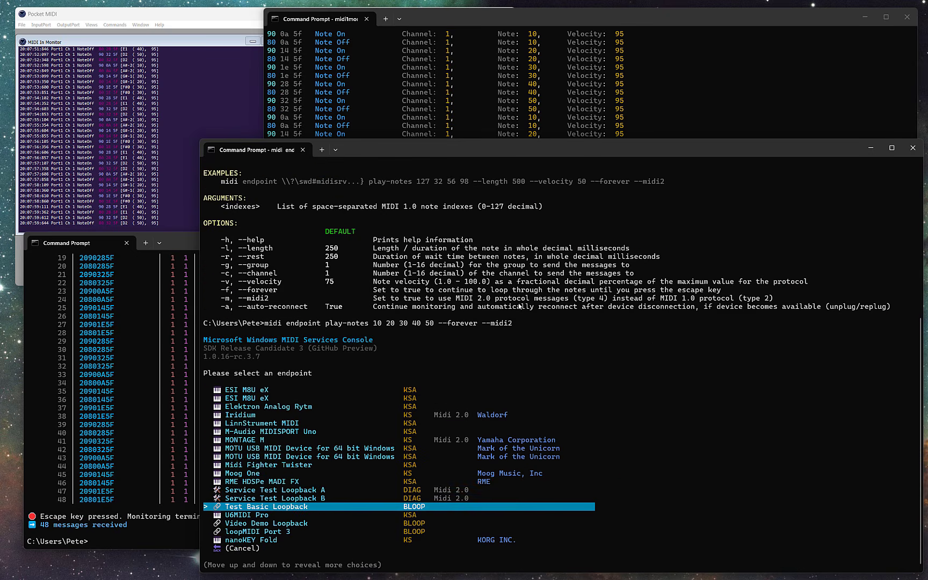
pyautogui.press('Return')
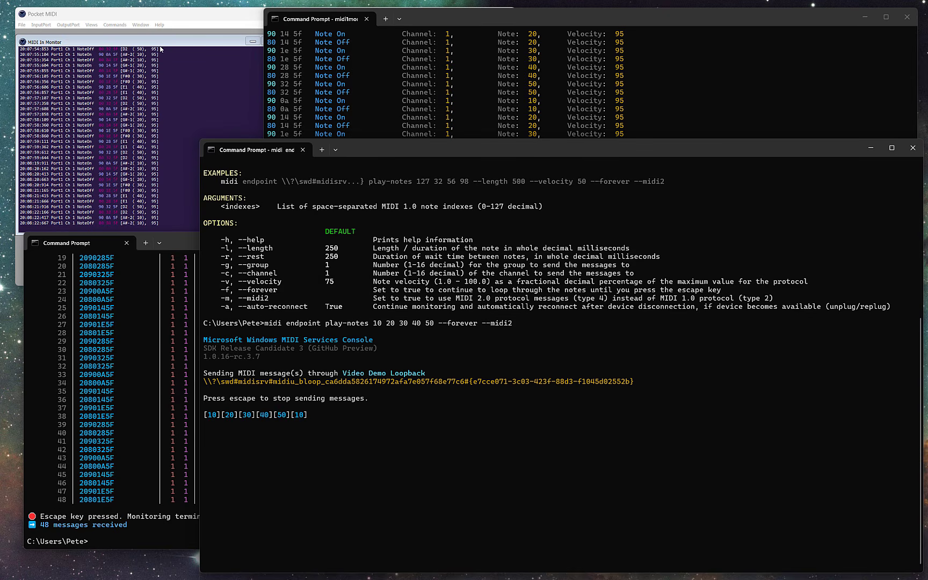
# Check the incoming notes in the Pocket MIDI monitor and in the midi1monitor window.
pyautogui.click(162, 43)
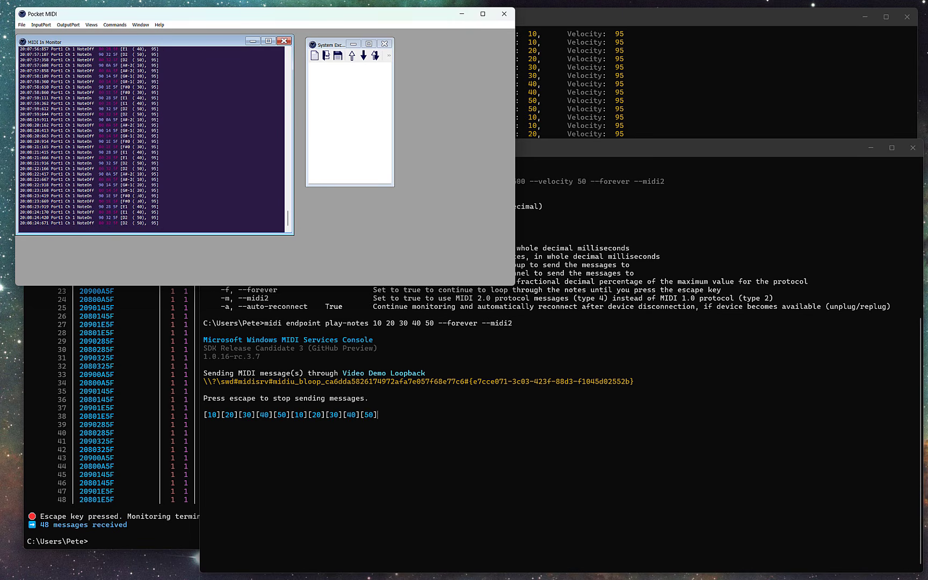
pyautogui.click(720, 48)
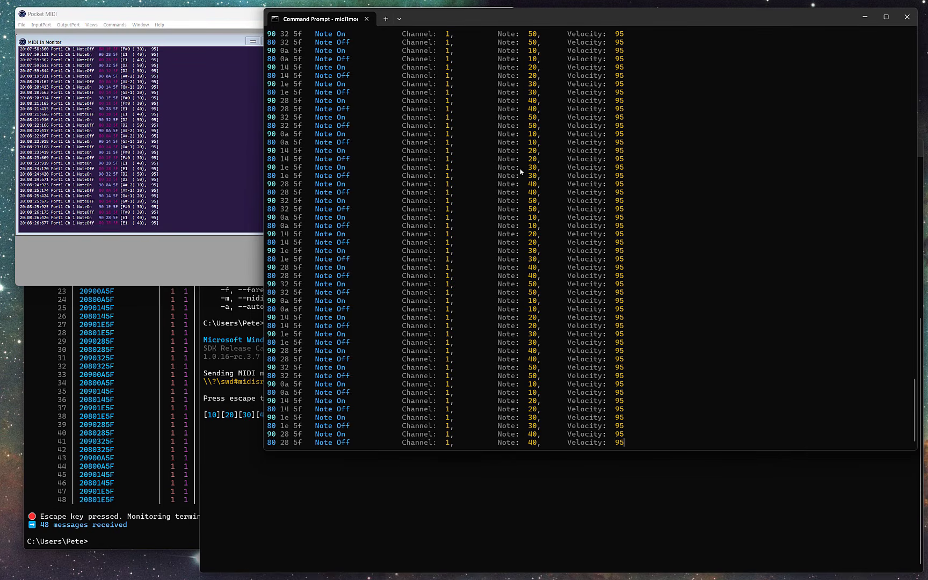
# Rerun "midi endpoint monitor" on Video Demo Loopback and move its window up next to the Pocket MIDI monitor.
pyautogui.click(139, 373)
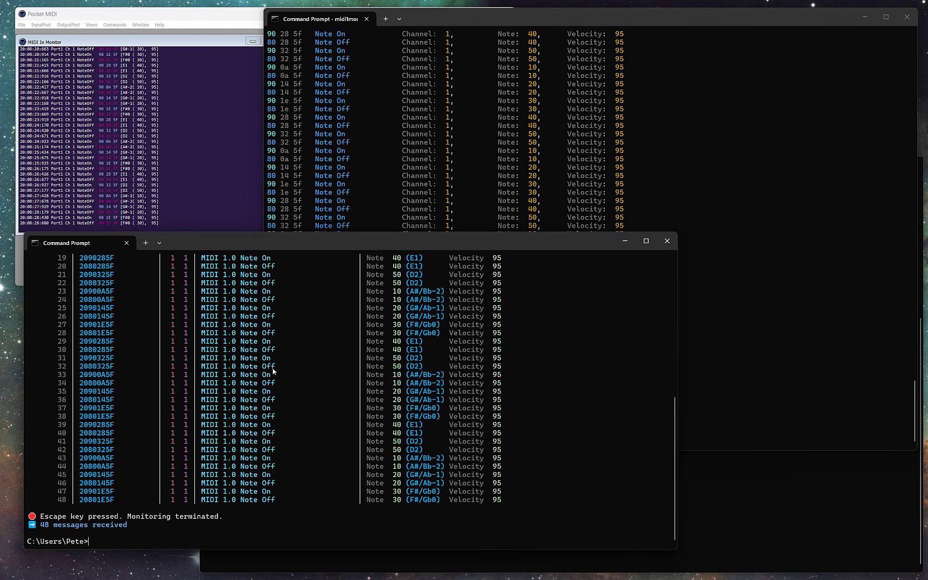
pyautogui.press('Up')
pyautogui.press('Return')
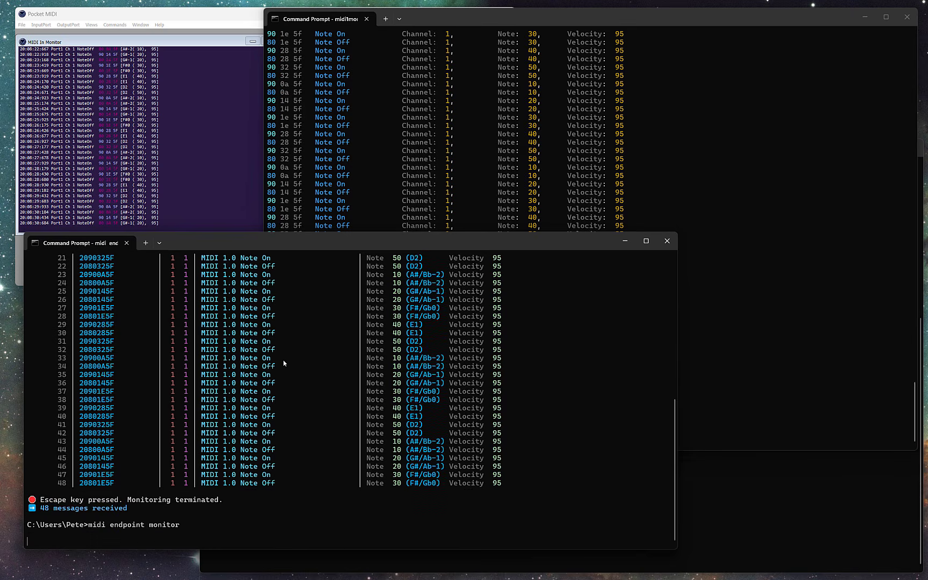
pyautogui.press('Down')
pyautogui.press('Down')
pyautogui.press('Down')
pyautogui.press('Down')
pyautogui.press('Down')
pyautogui.press('Down')
pyautogui.press('Down')
pyautogui.press('Down')
pyautogui.press('Down')
pyautogui.press('Down')
pyautogui.press('Down')
pyautogui.press('Down')
pyautogui.press('Down')
pyautogui.press('Down')
pyautogui.press('Down')
pyautogui.press('Down')
pyautogui.press('Down')
pyautogui.press('Down')
pyautogui.press('Down')
pyautogui.press('Down')
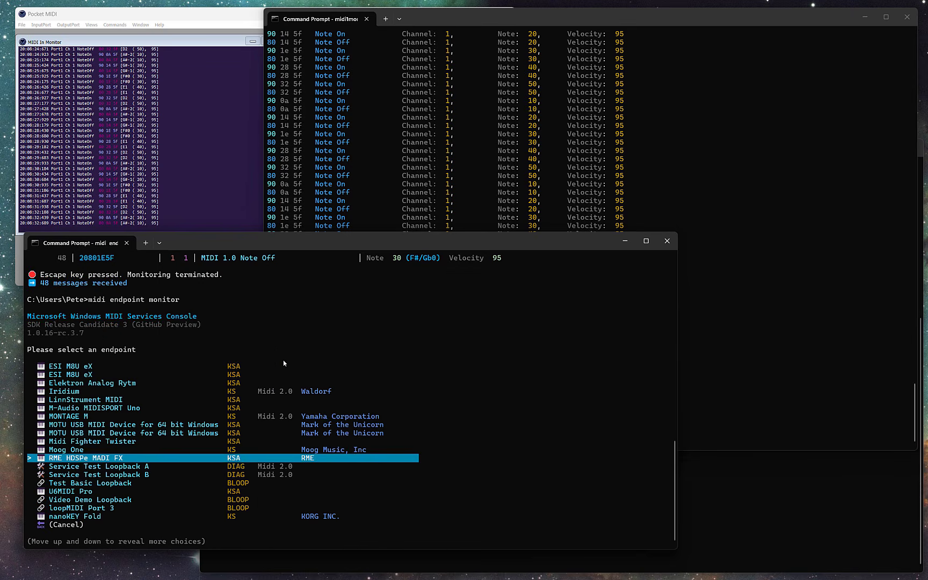
pyautogui.press('Down')
pyautogui.press('Down')
pyautogui.press('Down')
pyautogui.press('Down')
pyautogui.press('Down')
pyautogui.press('Return')
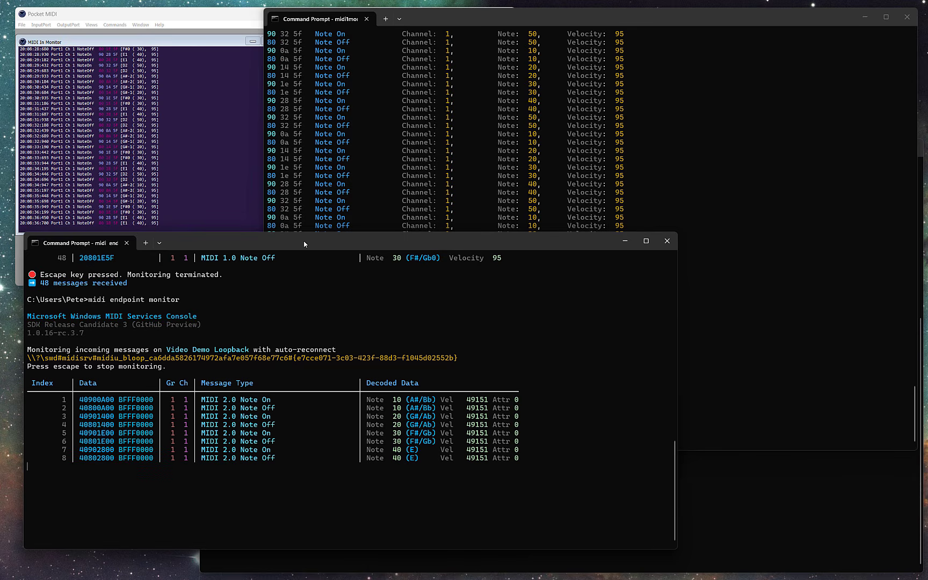
pyautogui.moveTo(304, 244); pyautogui.dragTo(500, 132)
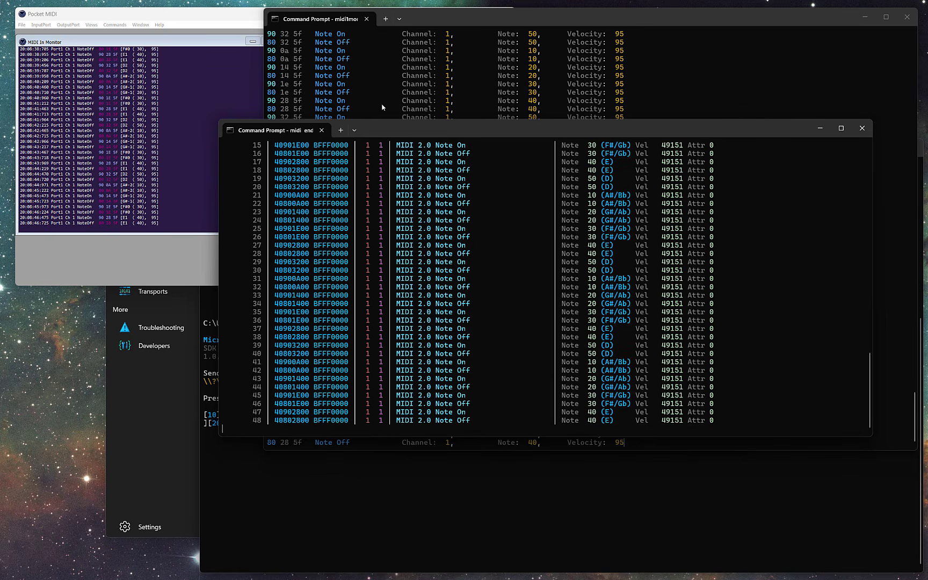
pyautogui.moveTo(444, 129); pyautogui.dragTo(428, 103)
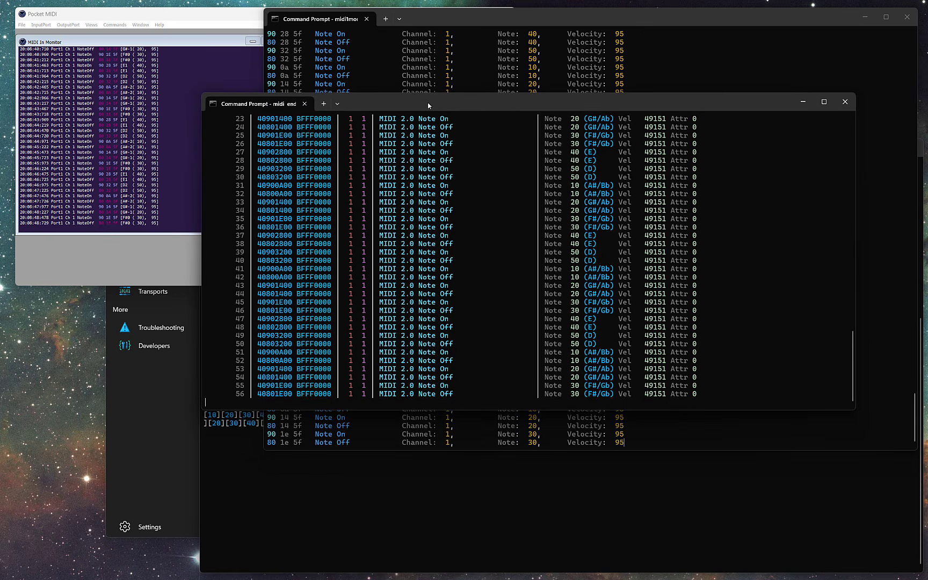
# Switch to Windows MIDI and Musician Settings and shift its window slightly toward the Pocket MIDI monitor.
pyautogui.click(157, 437)
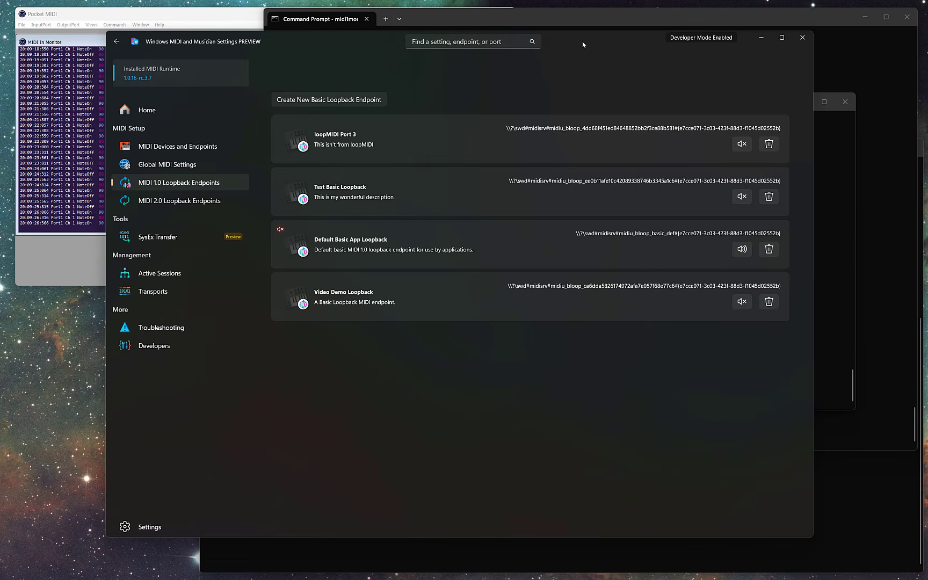
pyautogui.moveTo(588, 40); pyautogui.dragTo(543, 47)
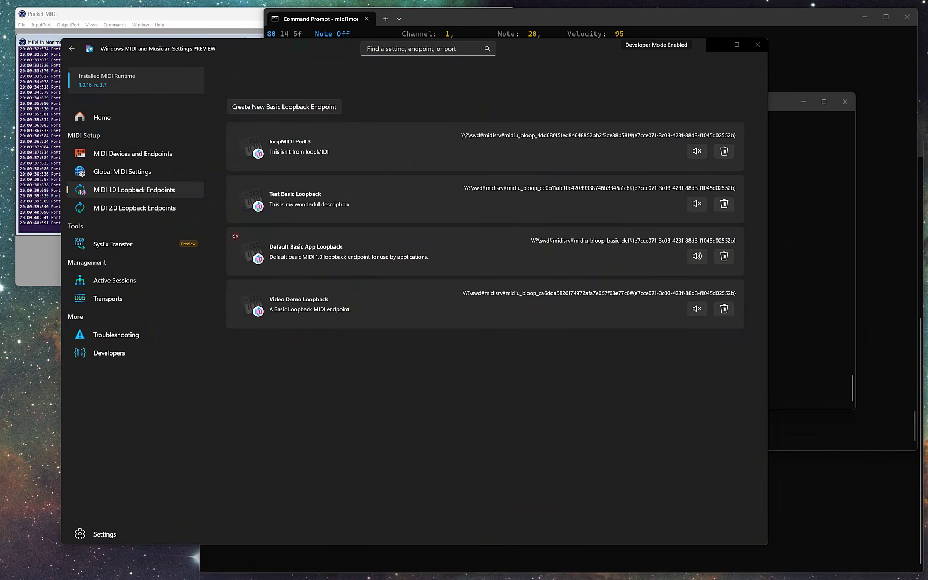
# Switch to the Windows MIDI / Audio Discord server and examine the Dynamic Ports fix preview thread's download posts under early-preview-releases.
pyautogui.moveTo(927, 90); pyautogui.dragTo(266, 19)
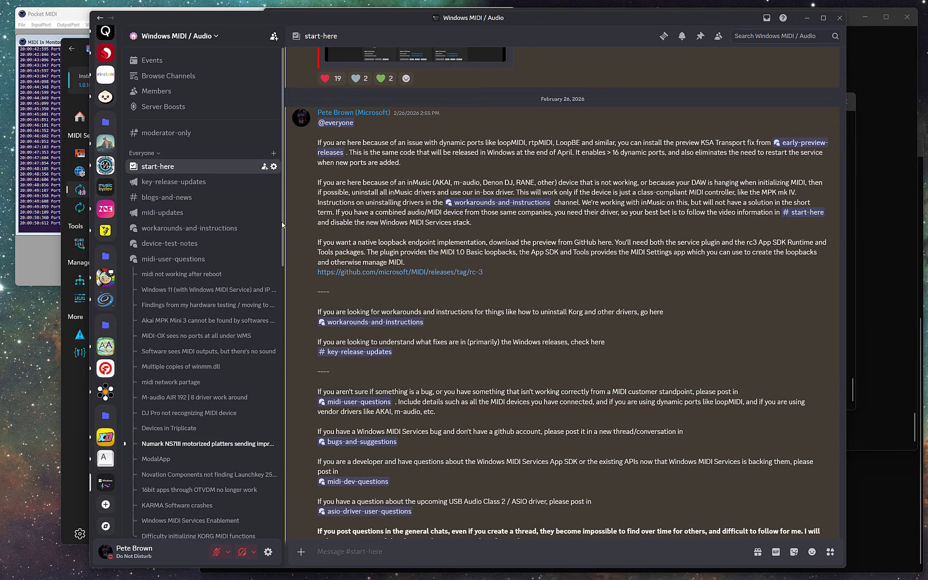
pyautogui.scroll(-10, 226, 242)
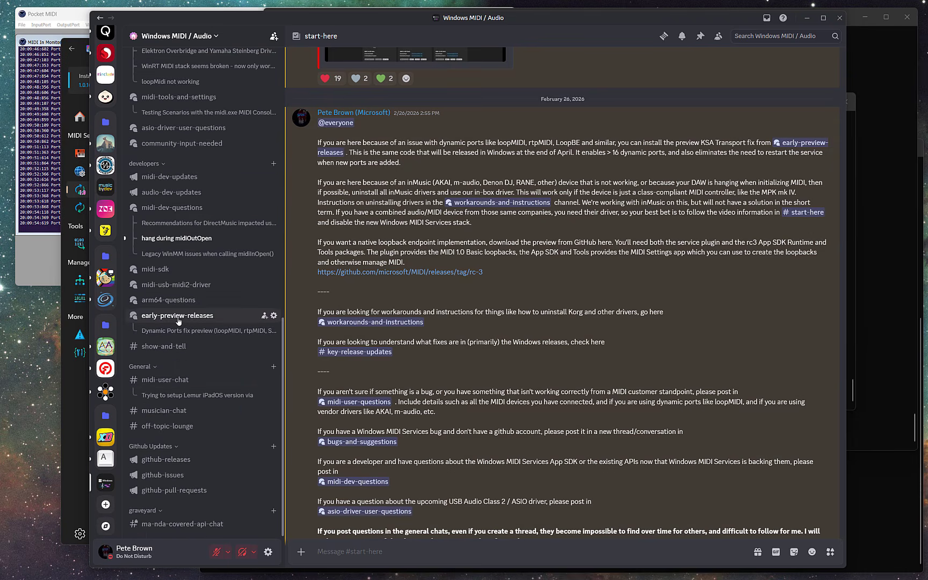
pyautogui.click(188, 331)
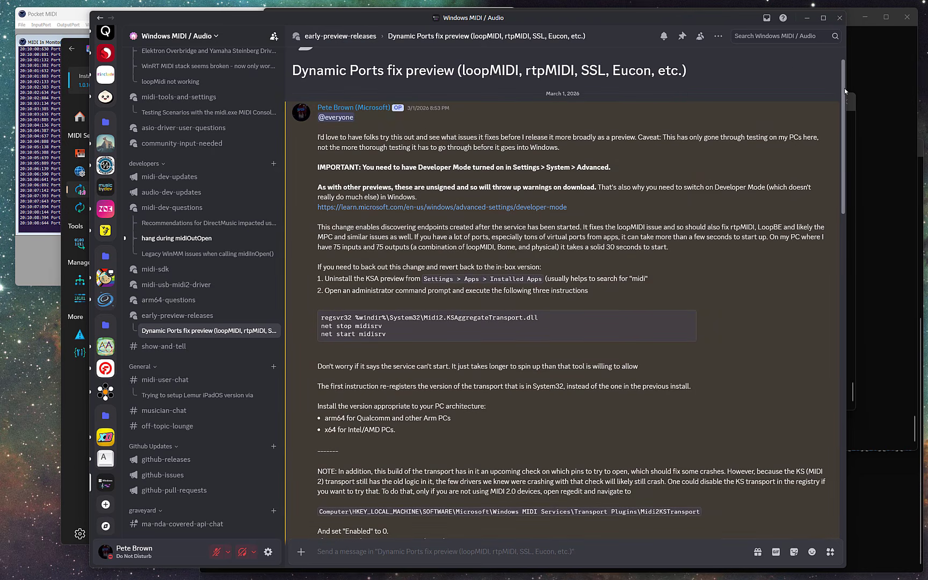
pyautogui.moveTo(844, 87); pyautogui.dragTo(824, 246)
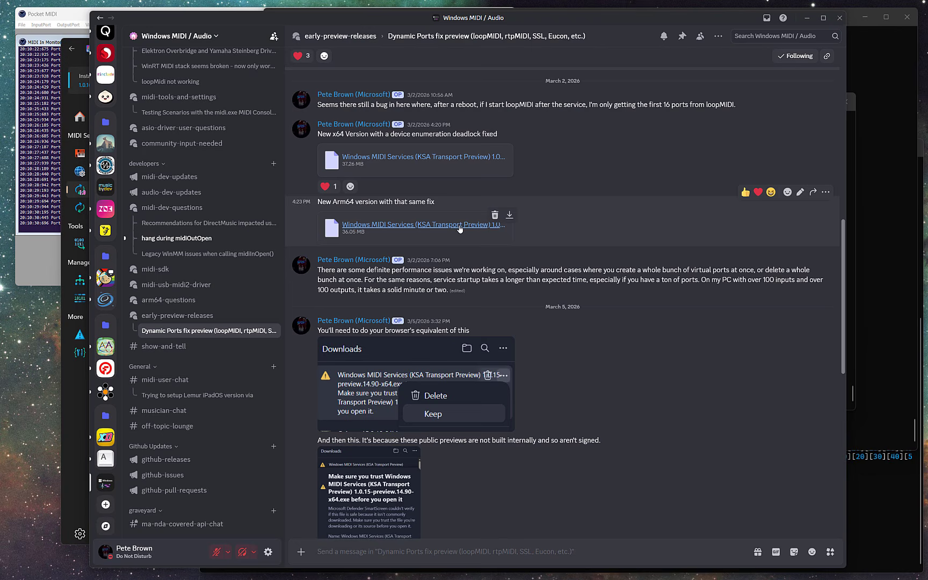
# Look through the Windows MIDI / Audio server's channel list, covering midi-user-questions, bugs-and-suggestions and the developers channels.
pyautogui.moveTo(246, 267)
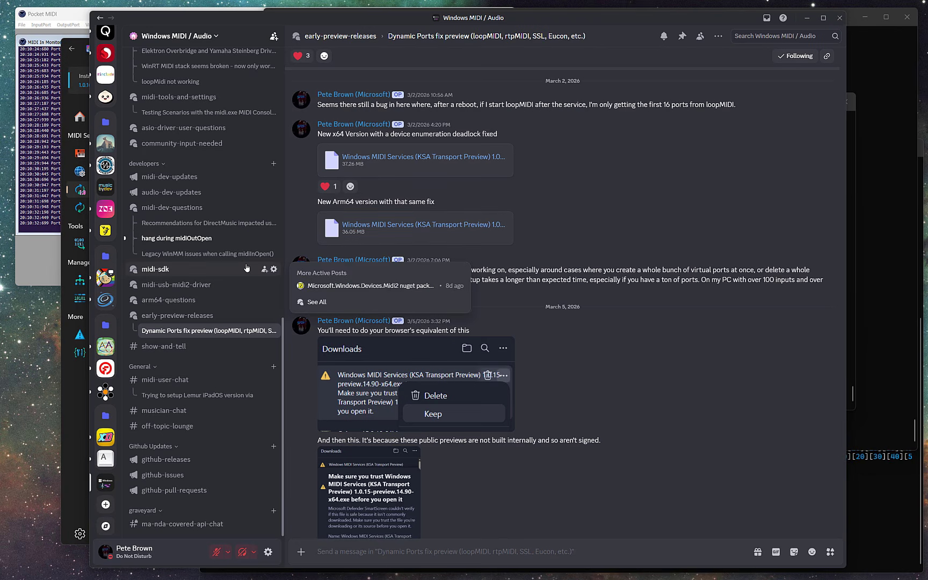
pyautogui.scroll(8, 244, 268)
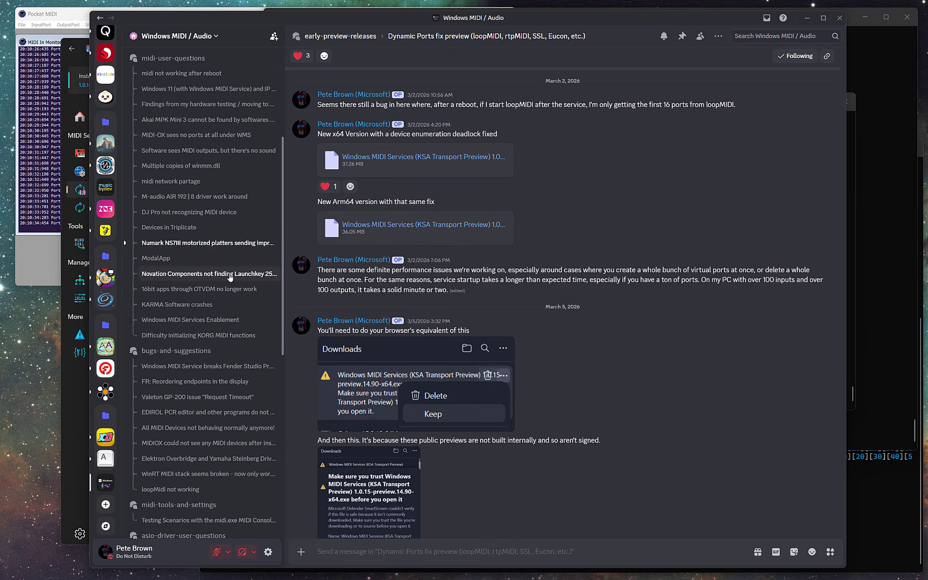
pyautogui.scroll(-1, 229, 145)
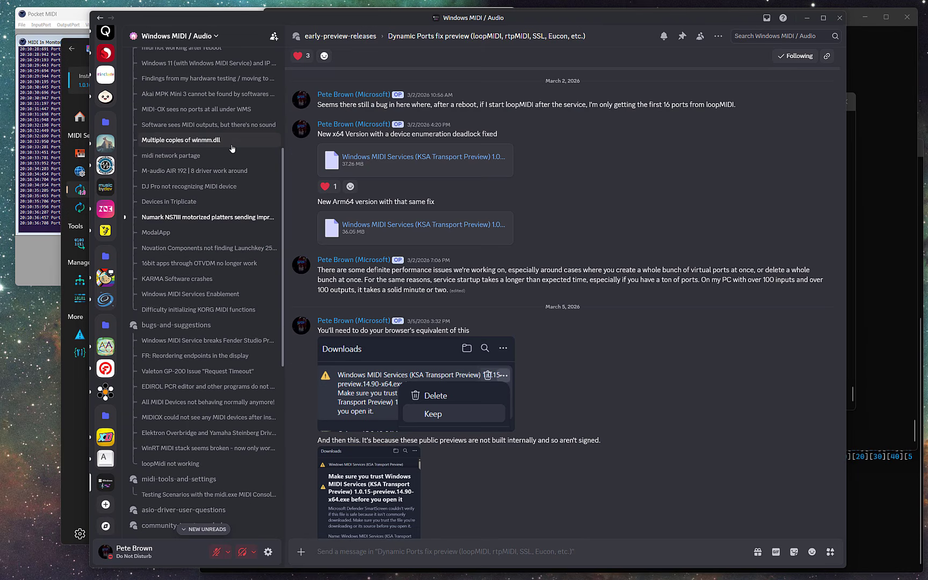
pyautogui.scroll(-5, 232, 148)
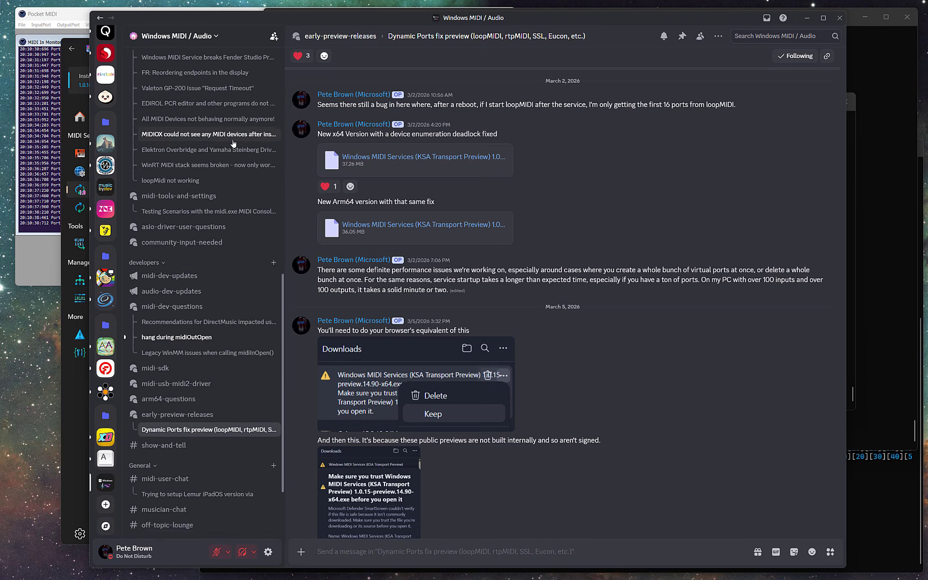
pyautogui.scroll(-2, 233, 143)
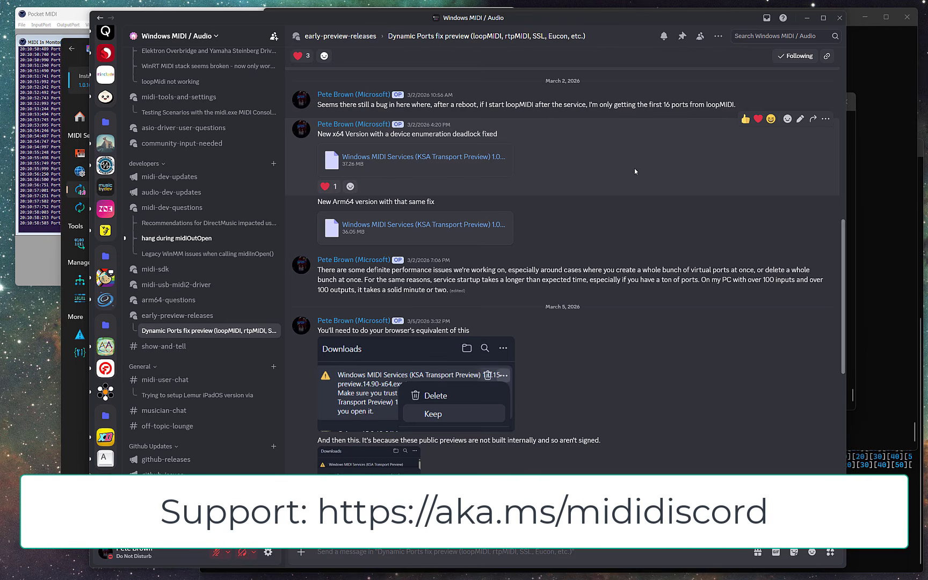
# Minimize Discord and move the Windows MIDI and Musician Settings window away from the Pocket MIDI monitor to uncover more of it.
pyautogui.click(808, 20)
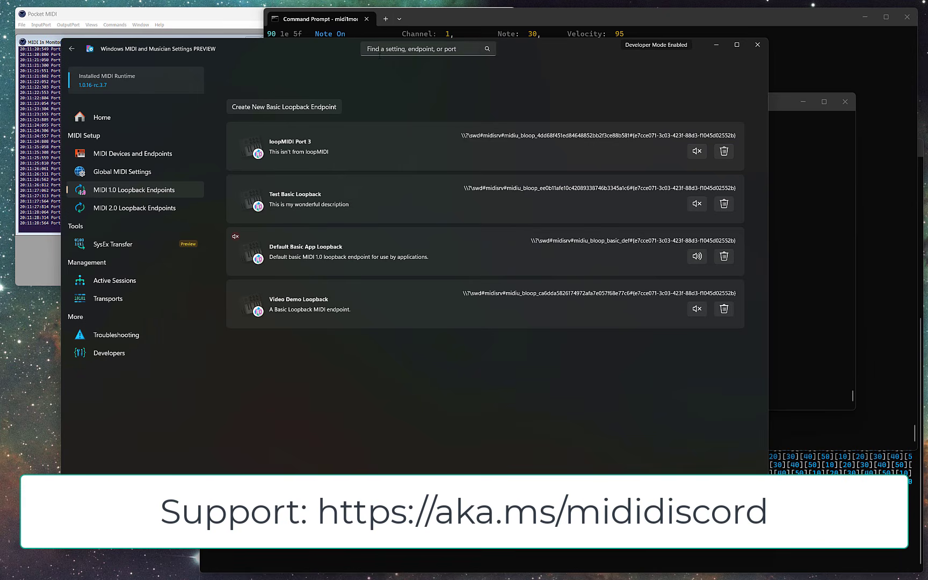
pyautogui.moveTo(330, 52); pyautogui.dragTo(371, 72)
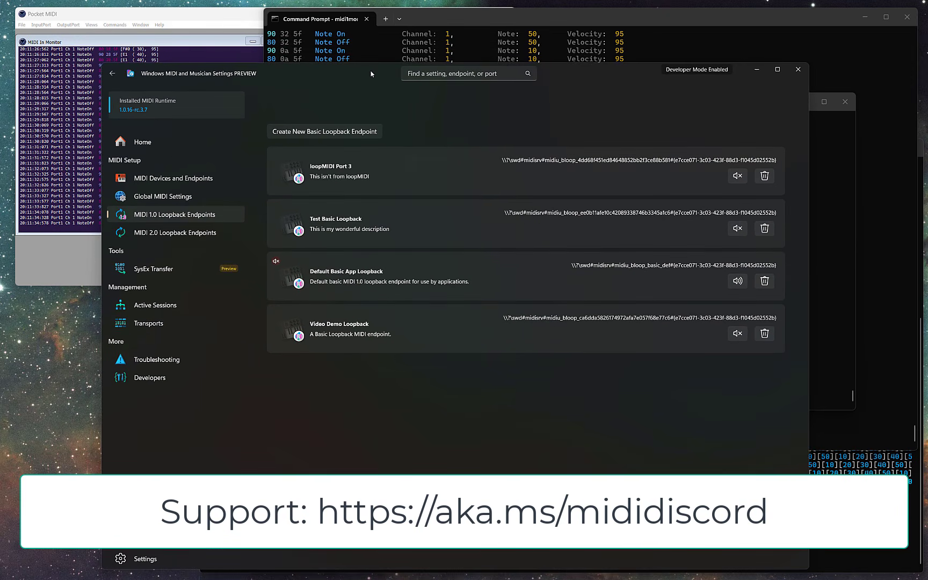